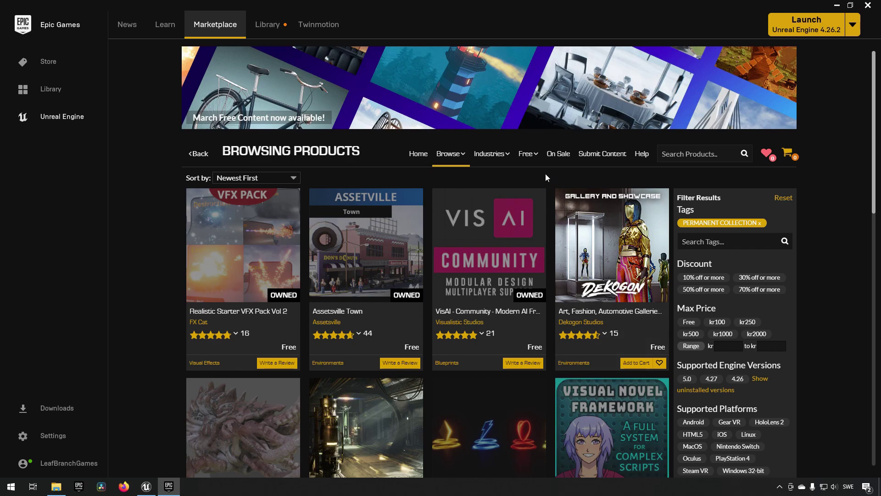
# Change how many products the Permanently Free Collection lists per page
pyautogui.moveTo(528, 155)
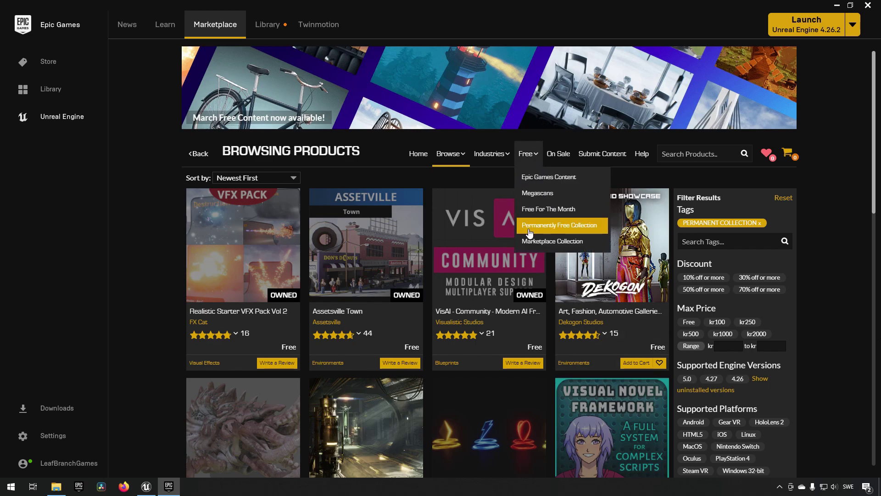
pyautogui.scroll(-9, 553, 338)
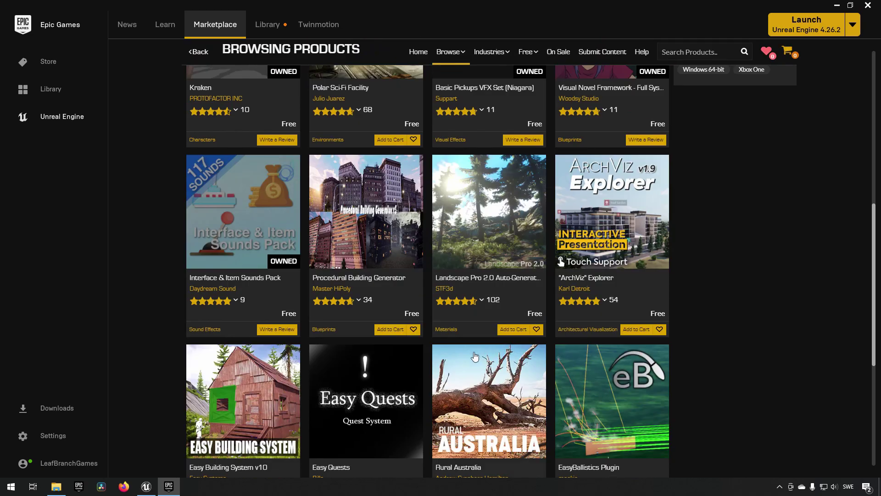
pyautogui.scroll(-6, 475, 357)
pyautogui.click(703, 463)
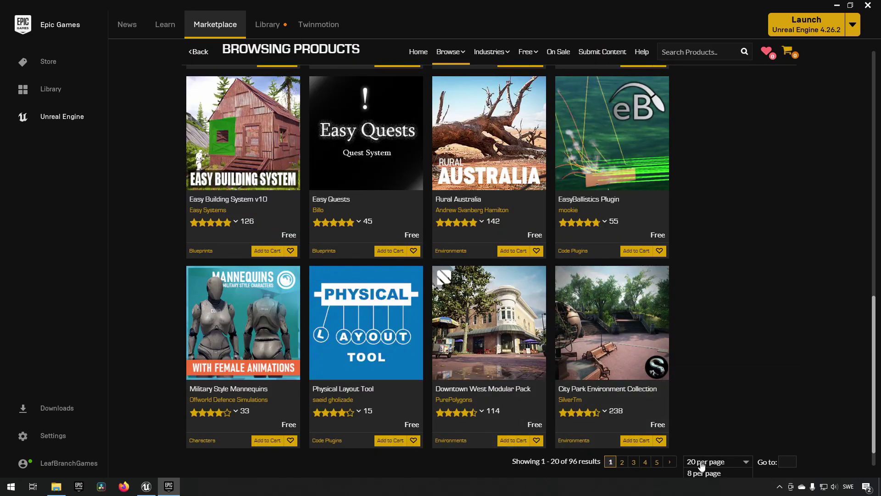
pyautogui.scroll(-1, 702, 465)
pyautogui.click(704, 469)
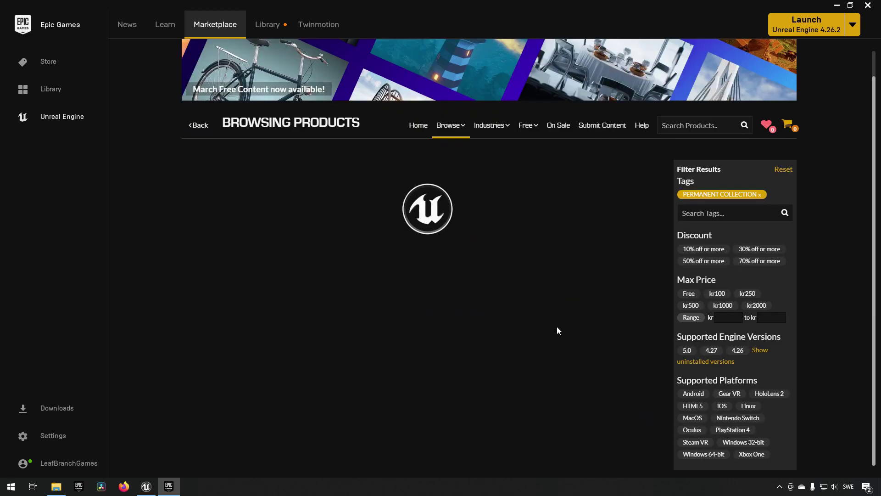
# Scroll down the grid and open the Free Fantasy Weapon Sample Pack's product page
pyautogui.scroll(-6, 481, 298)
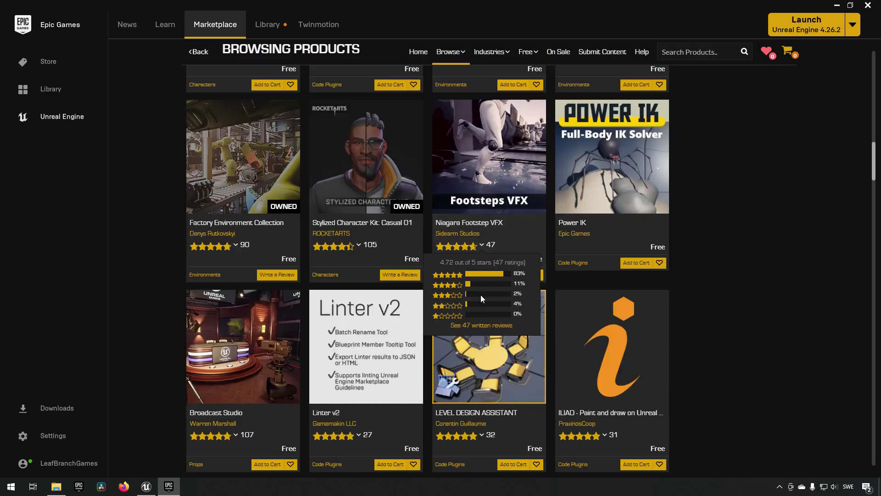
pyautogui.scroll(-15, 481, 297)
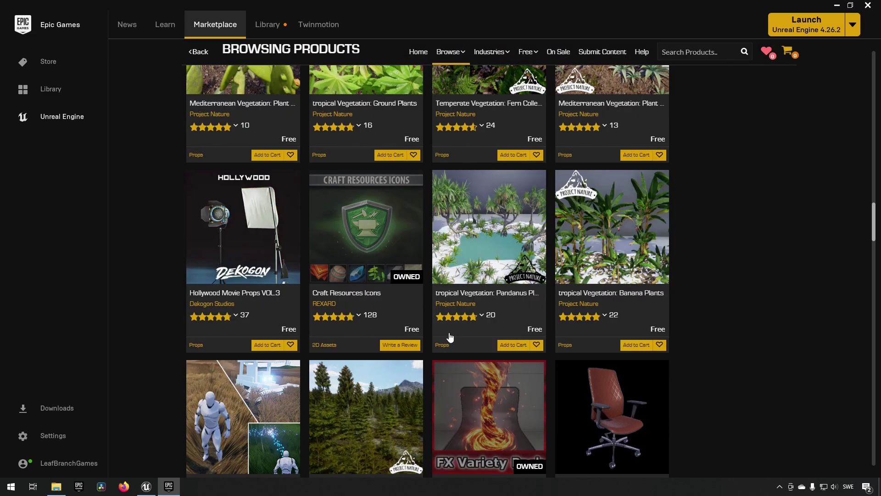
pyautogui.scroll(-10, 450, 337)
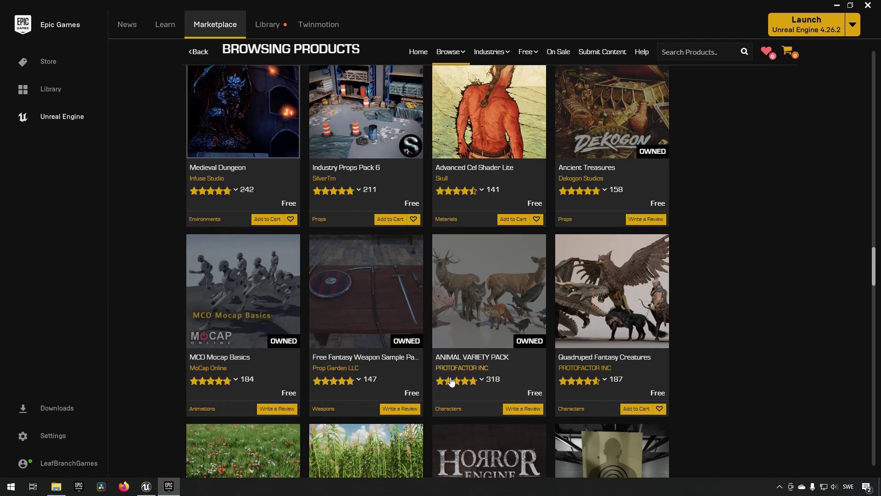
pyautogui.click(366, 305)
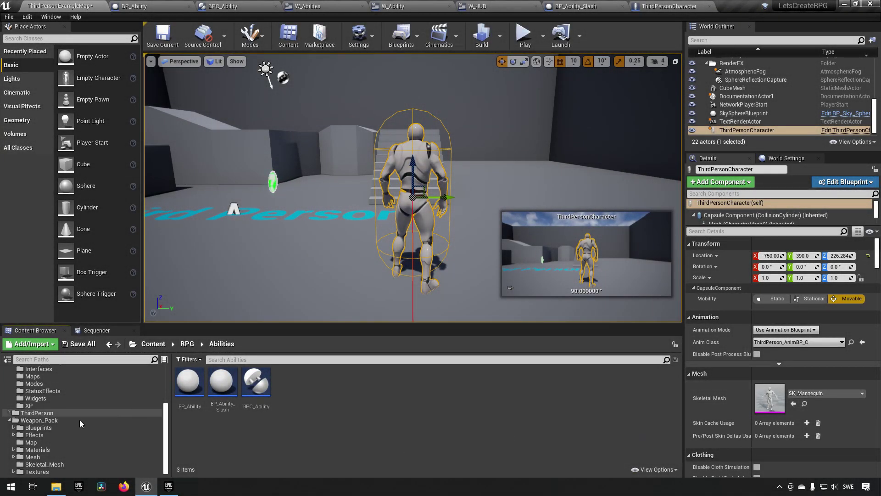
# Expand Weapon_Pack and look through its Blueprints folder and Lightshaft subfolder
pyautogui.click(64, 420)
pyautogui.click(42, 427)
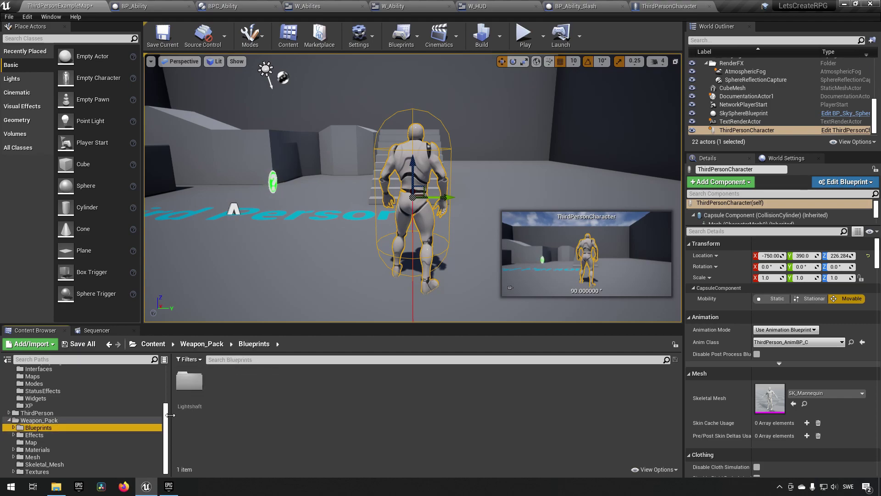
pyautogui.doubleClick(189, 382)
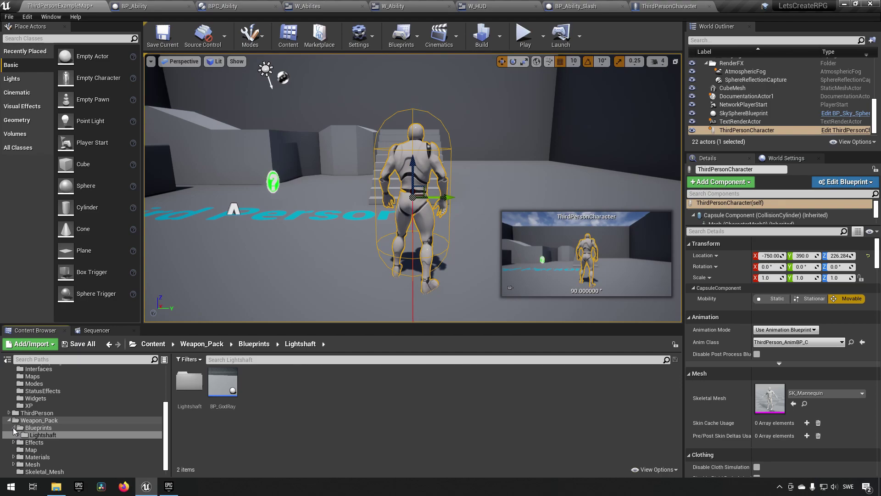
pyautogui.click(14, 427)
# Browse Mesh > Weapons > Weapons_Kit to the Skeletal_Mesh folder's 36 weapon assets
pyautogui.click(34, 457)
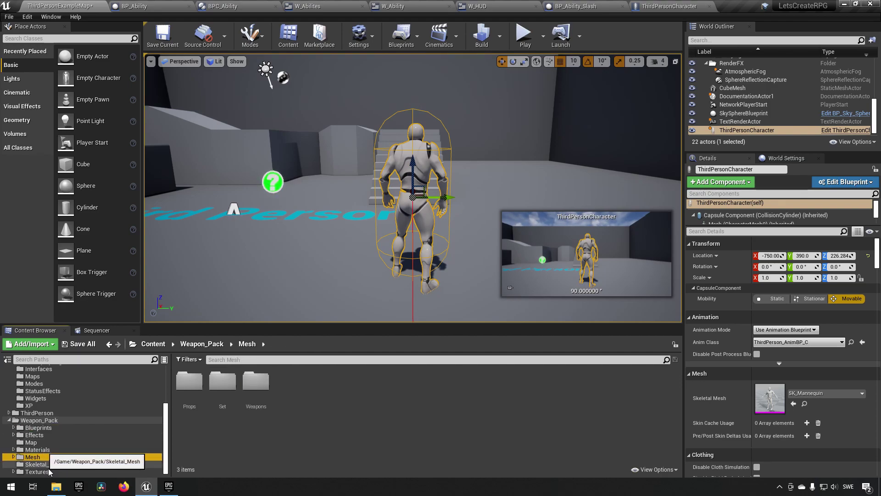
pyautogui.doubleClick(256, 381)
pyautogui.doubleClick(189, 381)
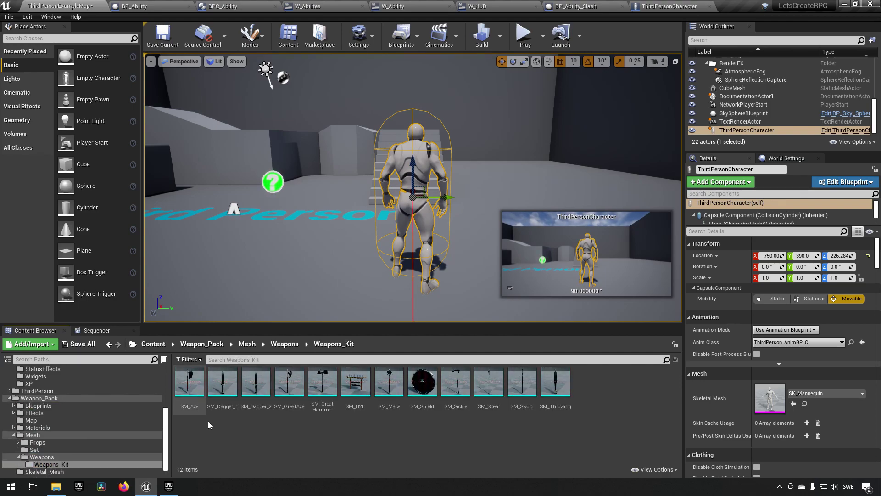
pyautogui.scroll(-1, 137, 426)
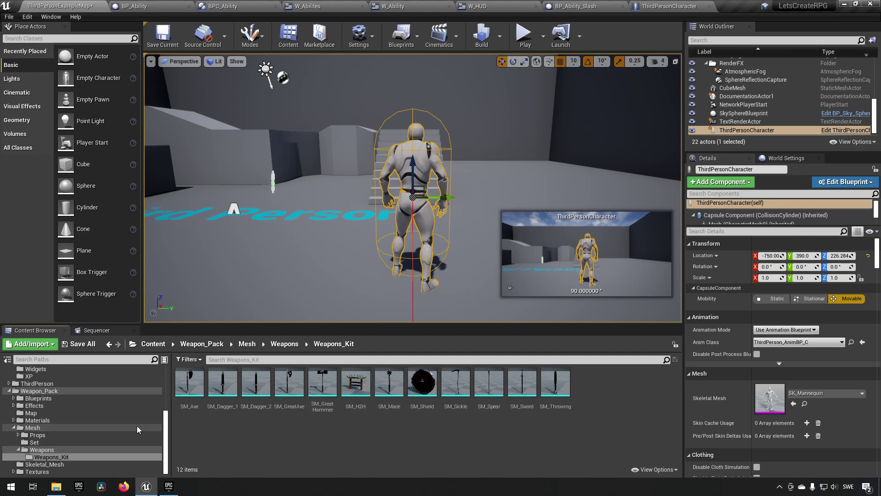
pyautogui.click(72, 463)
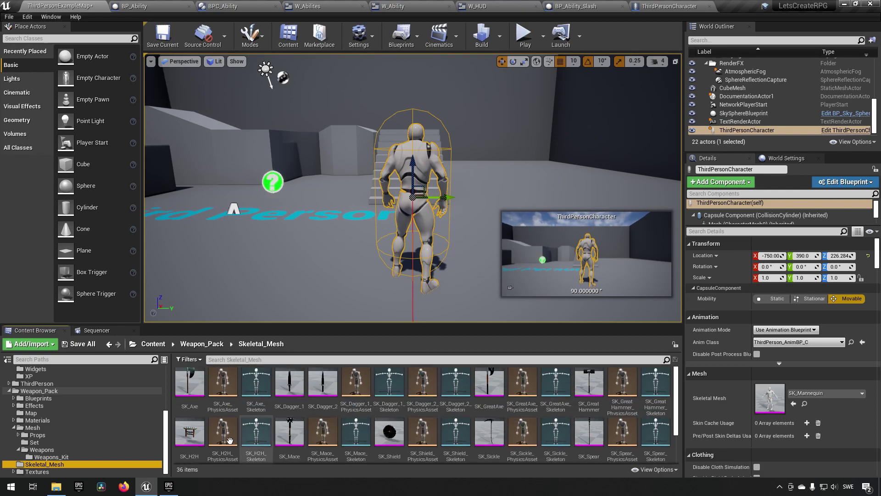
pyautogui.scroll(5, 167, 381)
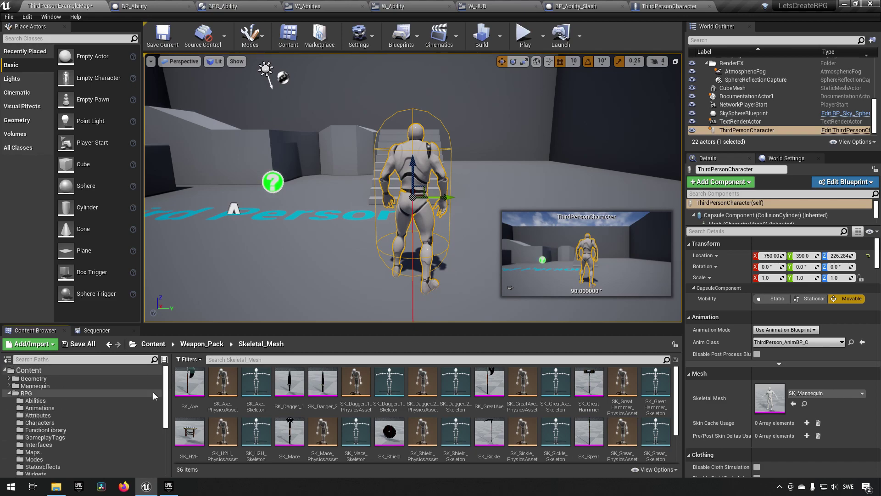
# Create a new folder named Weapons inside the RPG folder
pyautogui.click(30, 393)
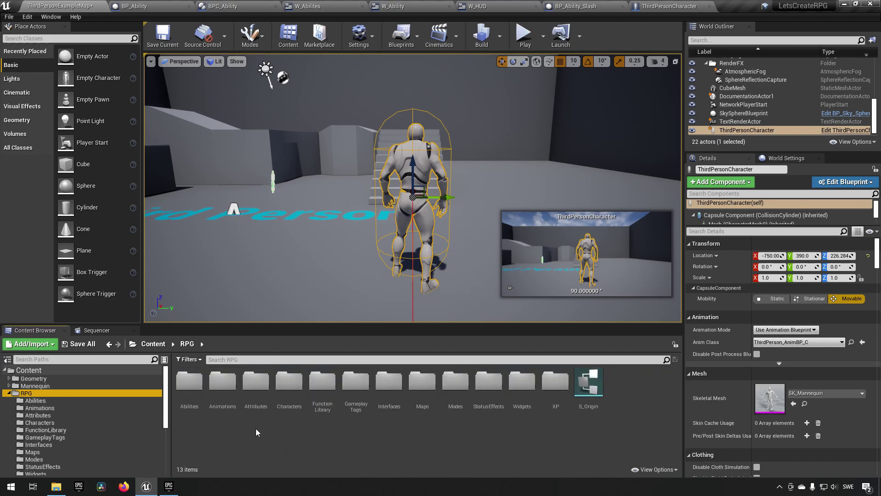
pyautogui.rightClick(297, 443)
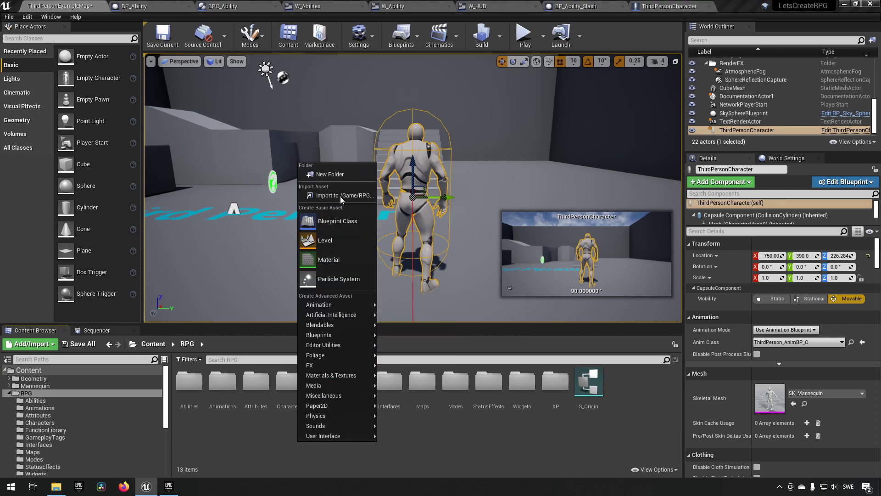
pyautogui.click(339, 178)
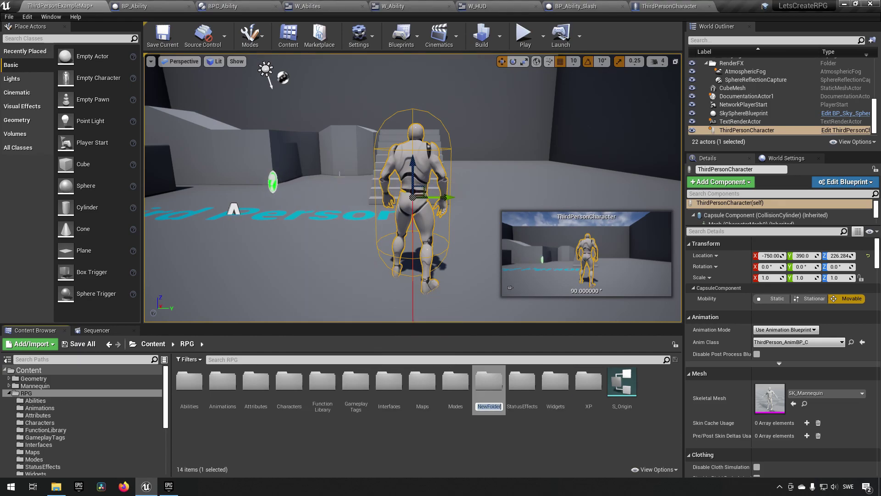
pyautogui.write('Weapons')
pyautogui.press('Return')
pyautogui.press('Return')
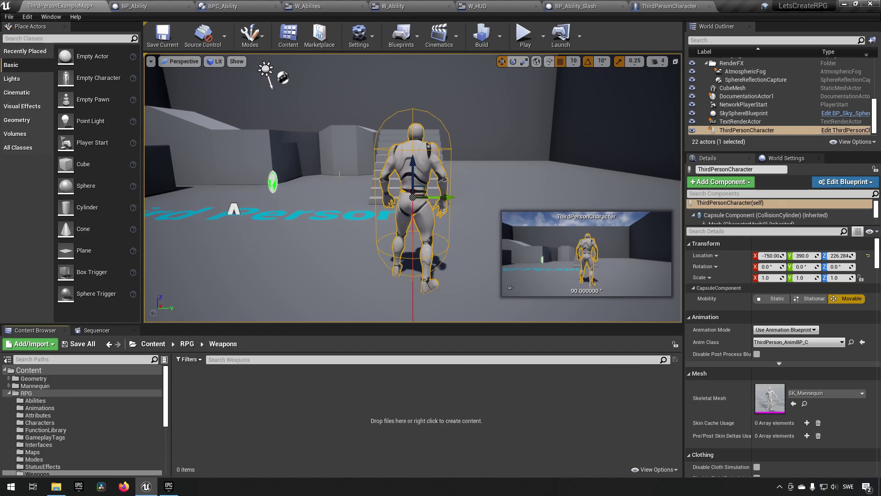
# Create an Actor blueprint named BP_Weapon in Weapons and open it
pyautogui.rightClick(232, 416)
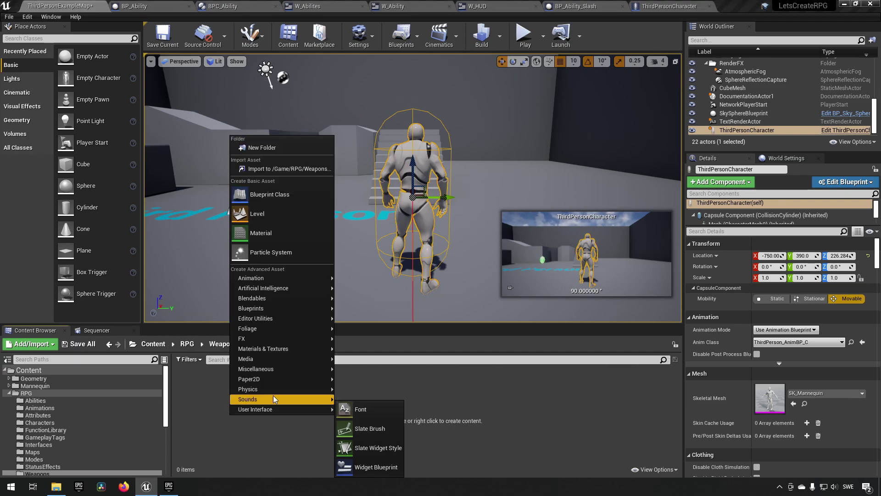
pyautogui.click(291, 197)
pyautogui.click(340, 168)
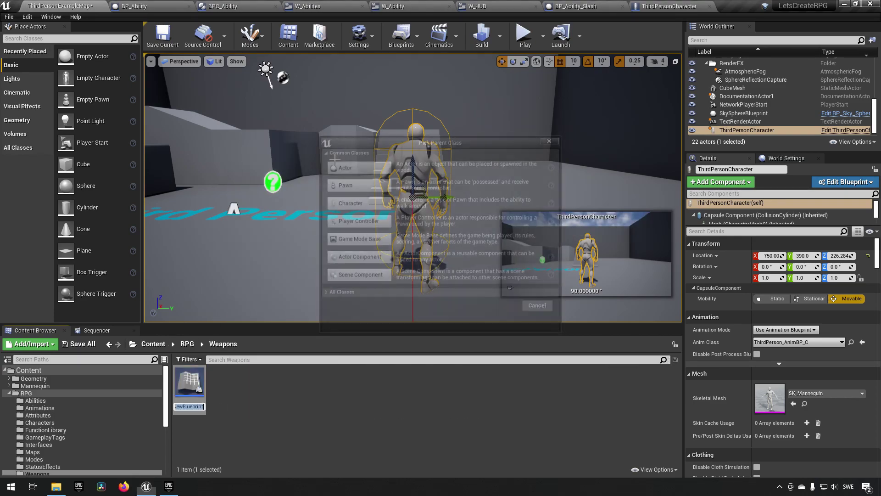
pyautogui.write('BP_')
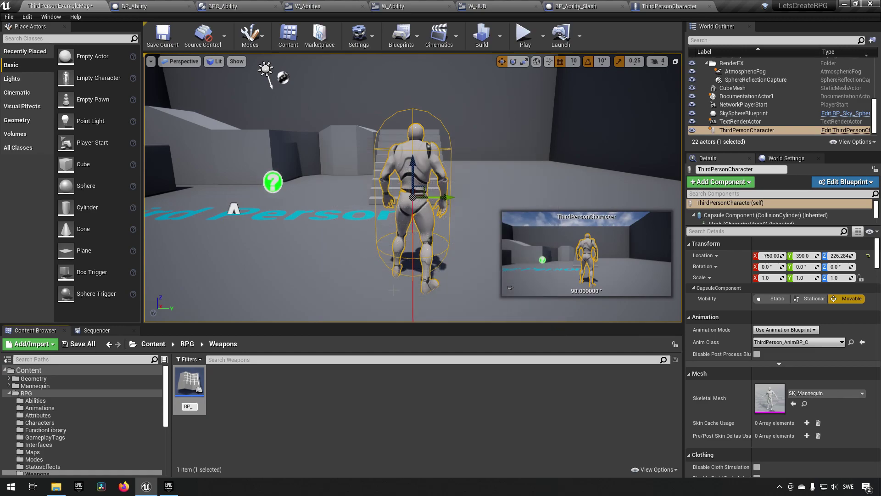
pyautogui.write('Weapon')
pyautogui.press('Return')
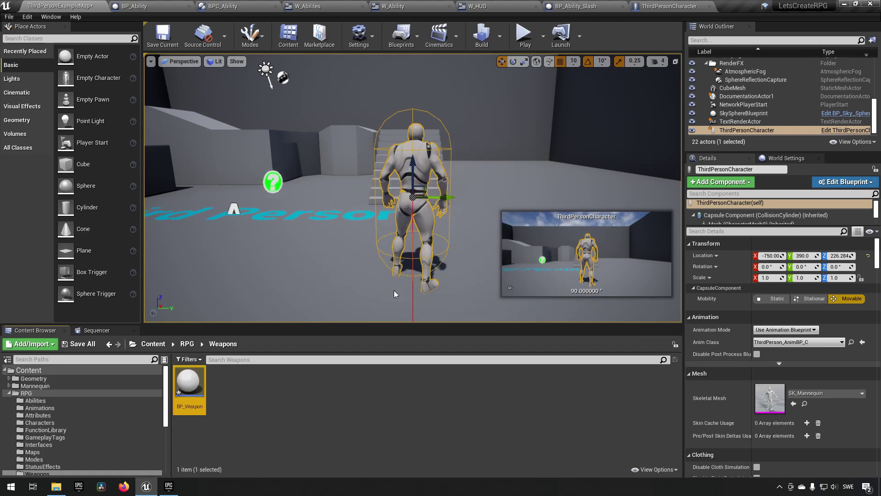
pyautogui.doubleClick(202, 398)
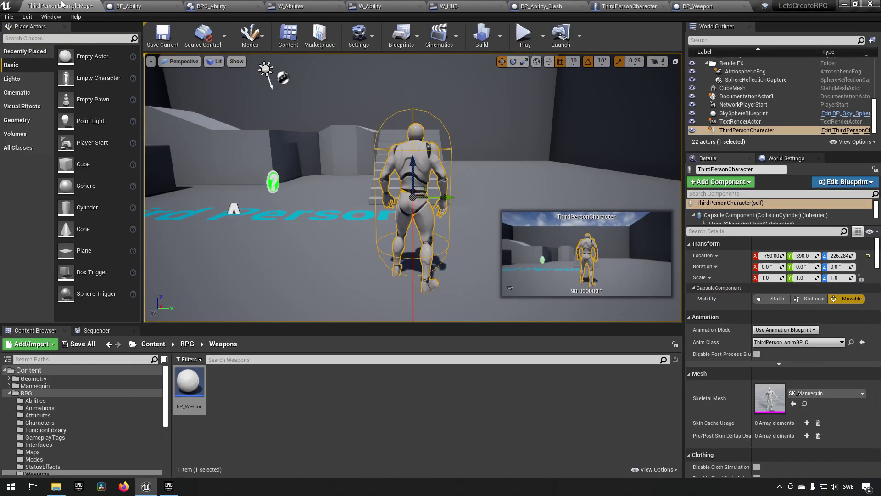
# Select SK_Sword in Skeletal_Mesh, then close every tab except the map and BP_Weapon
pyautogui.click(62, 6)
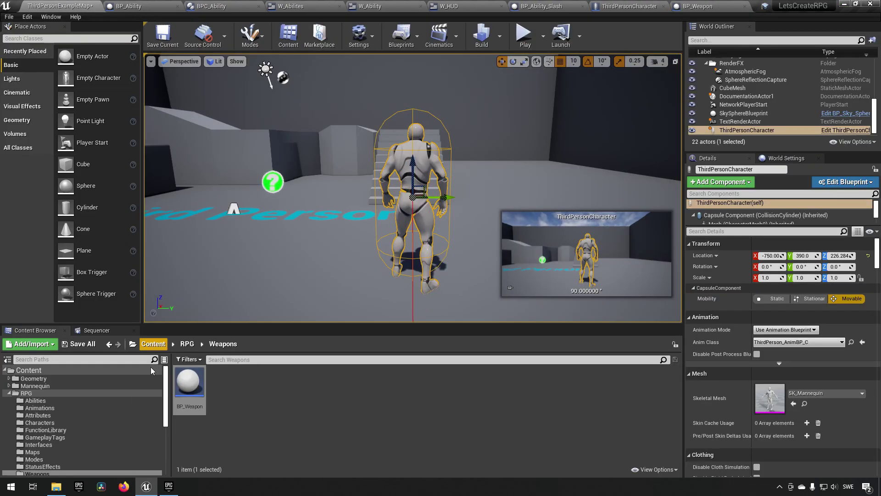
pyautogui.scroll(-5, 65, 419)
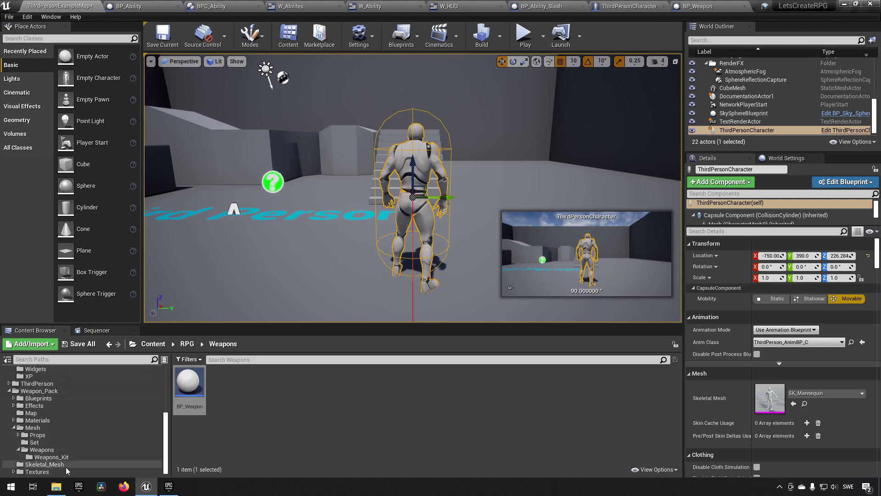
pyautogui.click(62, 464)
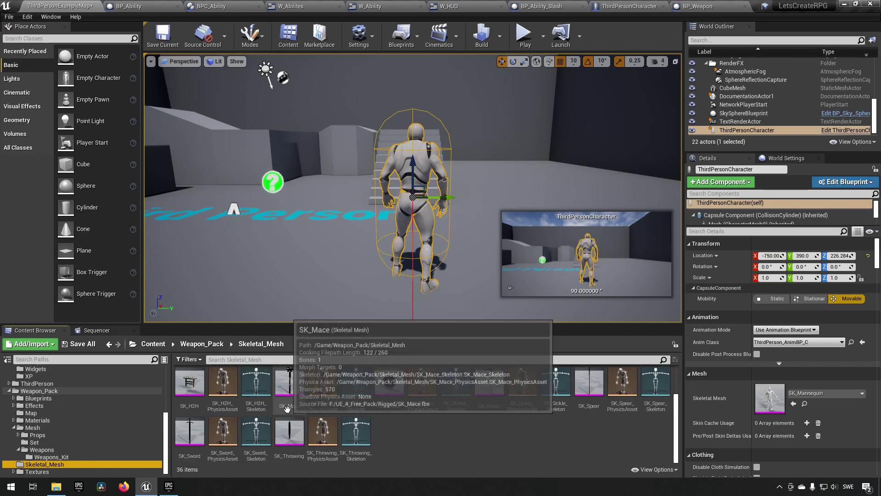
pyautogui.click(189, 434)
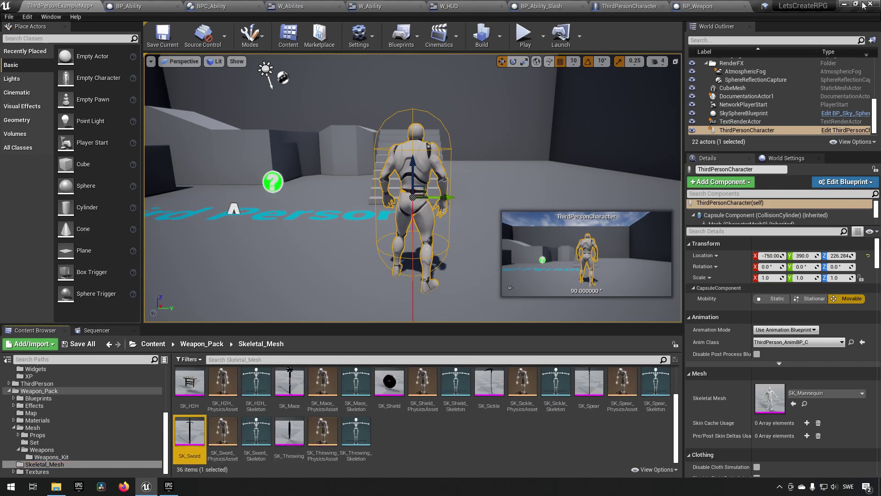
pyautogui.rightClick(714, 4)
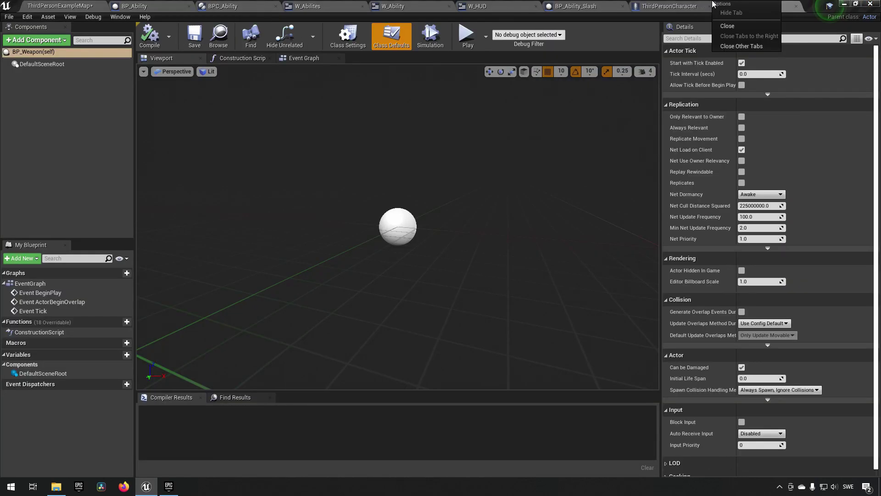
pyautogui.click(756, 47)
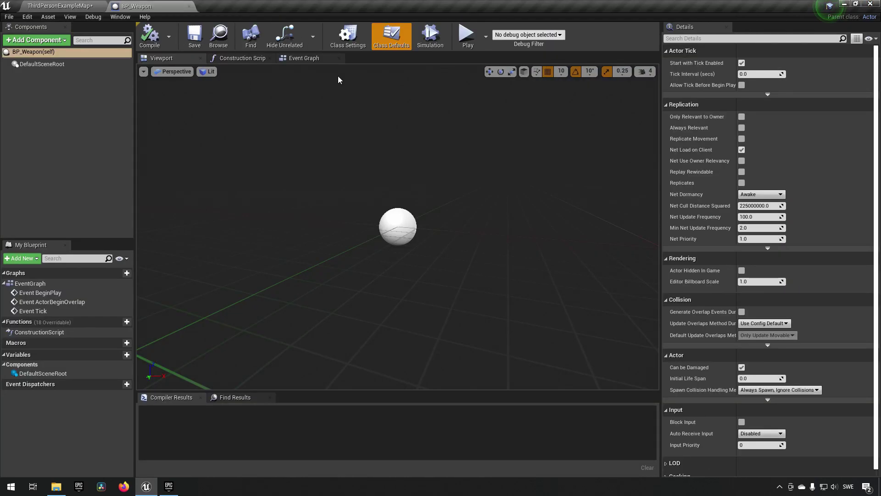
# Add an SK_Sword Skeletal Mesh component named SK_Weapon to BP_Weapon, then return to the level map
pyautogui.click(48, 41)
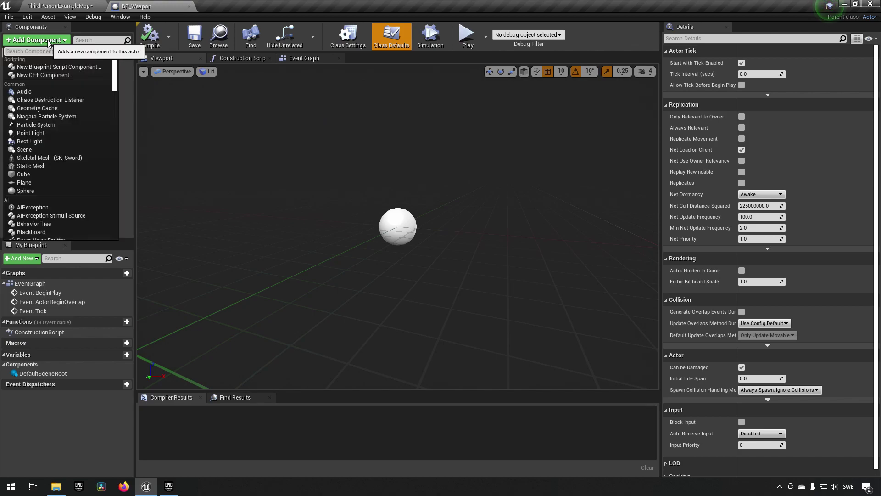
pyautogui.write('skele')
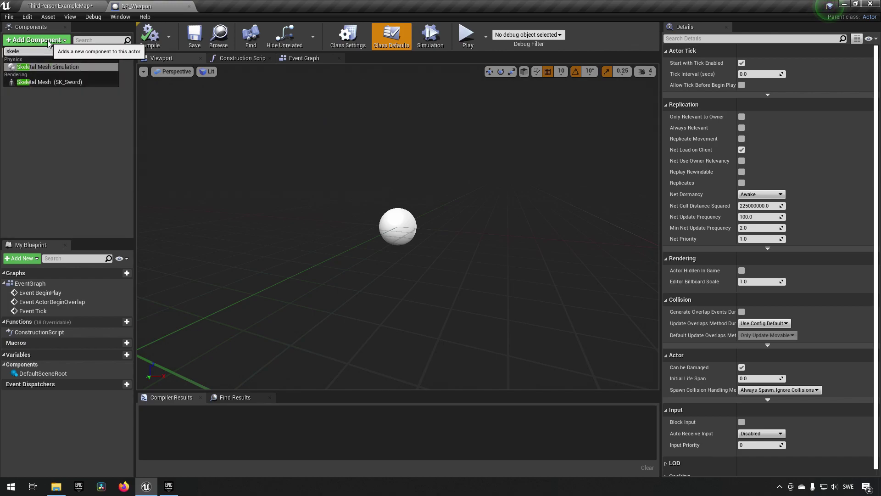
pyautogui.click(57, 82)
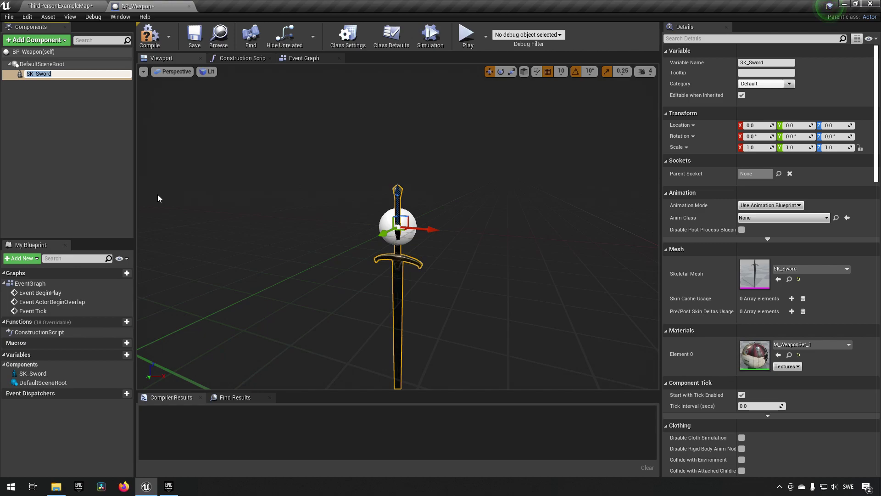
pyautogui.press('End')
pyautogui.press('BackSpace')
pyautogui.write('Weapon')
pyautogui.press('Return')
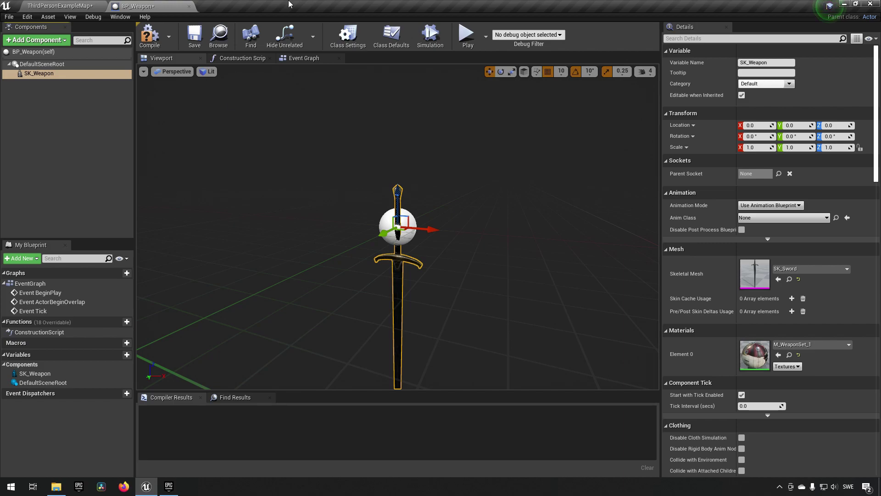
pyautogui.moveTo(492, 132); pyautogui.dragTo(532, 141)
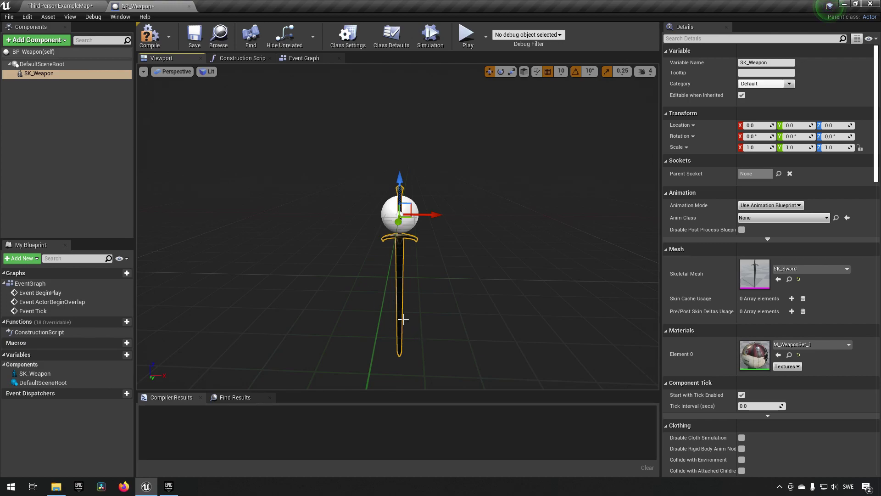
pyautogui.click(73, 5)
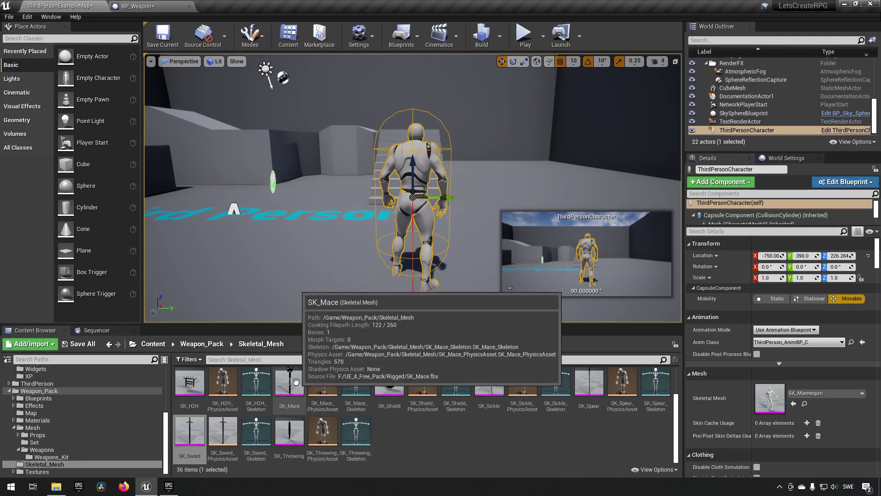
# Add a second Skeletal Mesh component using SK_Mace, keeping its default name, and select each mesh in the viewport
pyautogui.click(138, 6)
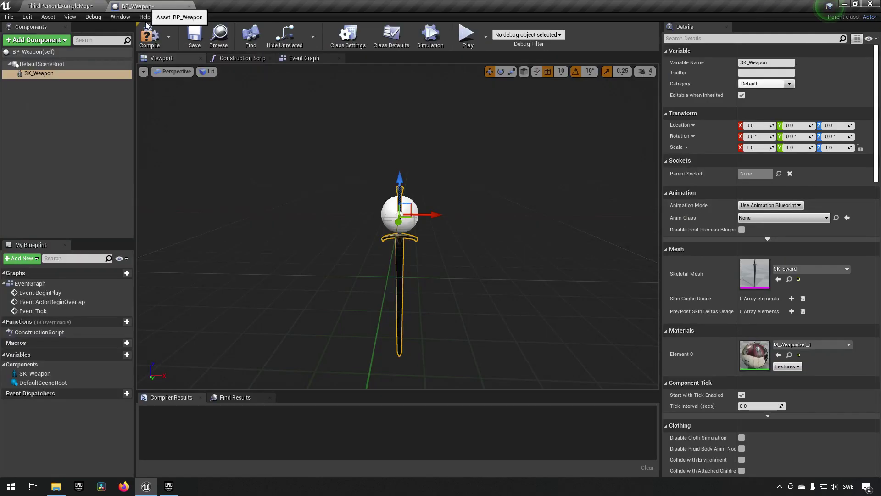
pyautogui.click(52, 41)
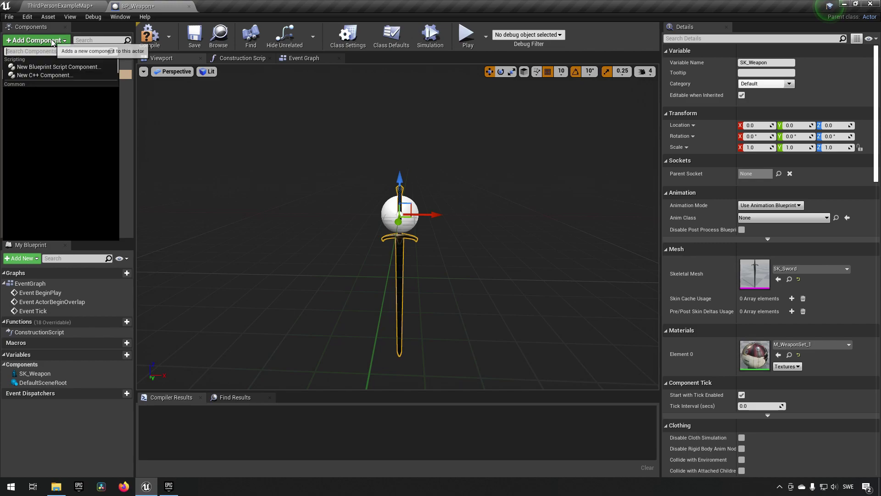
pyautogui.write('skele')
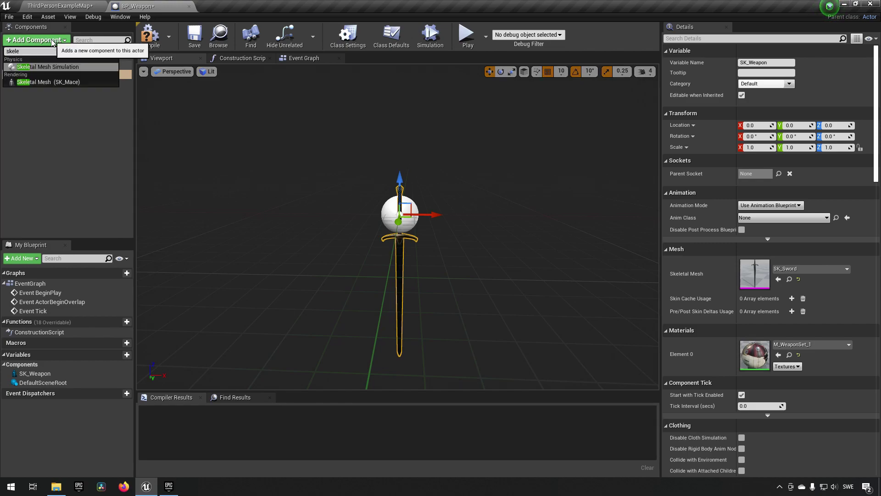
pyautogui.click(65, 83)
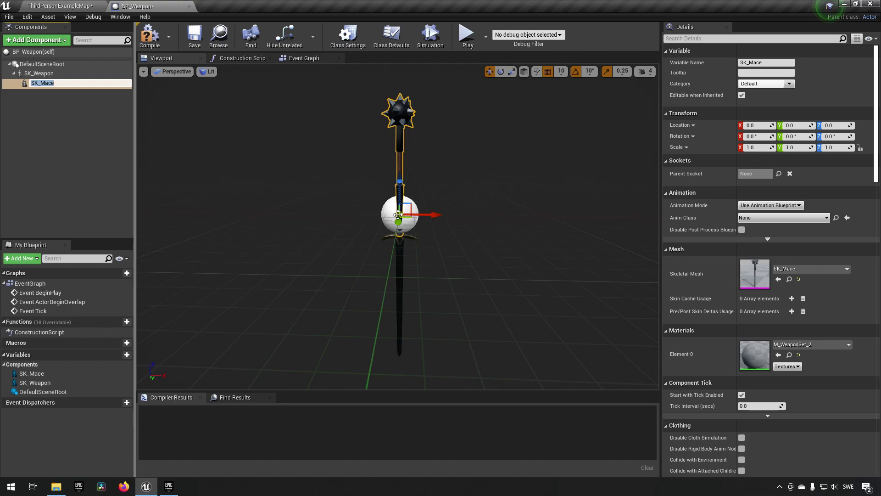
pyautogui.press('Return')
pyautogui.click(402, 239)
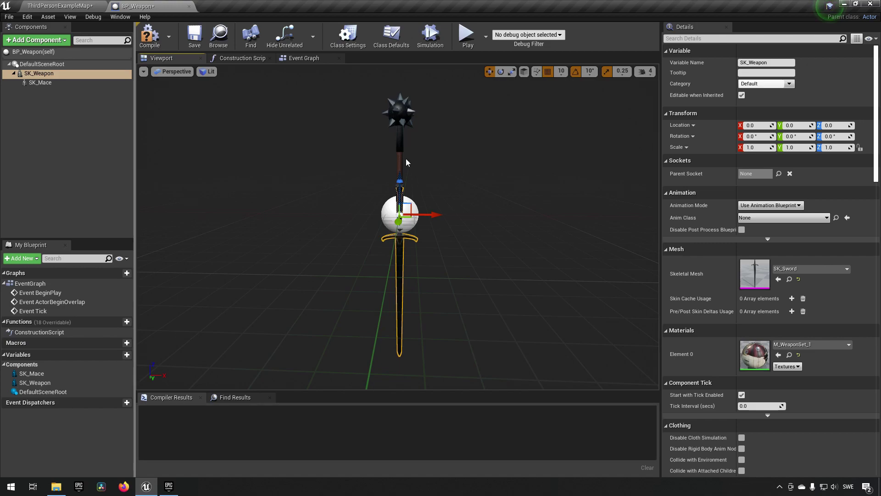
pyautogui.click(400, 142)
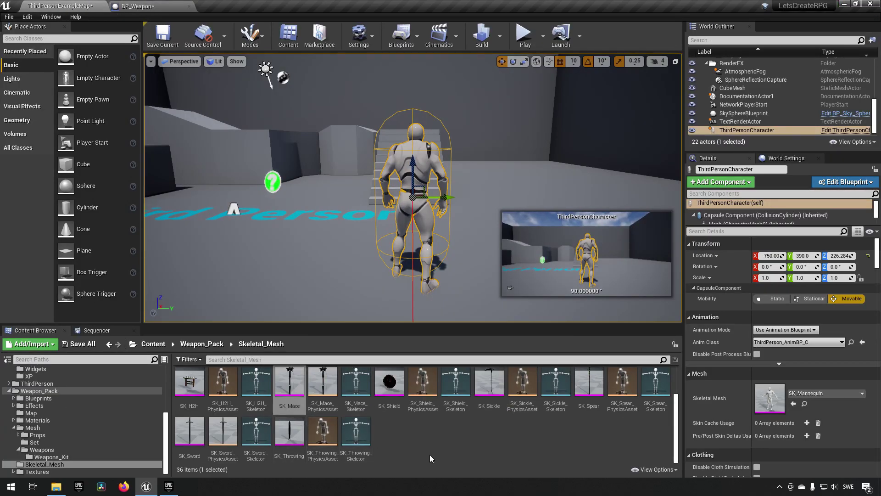
# Inspect the spear, dagger, axe, mace and sword mesh assets, then return to BP_Weapon
pyautogui.scroll(1, 475, 451)
pyautogui.scroll(1, 519, 445)
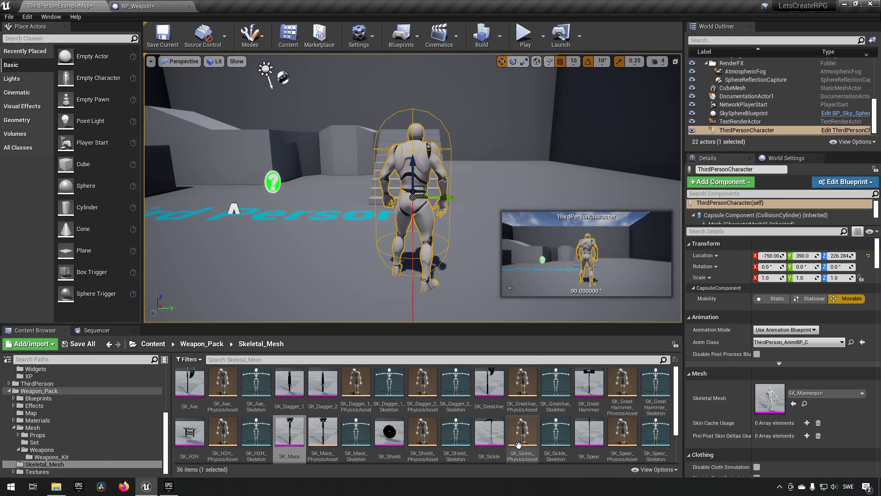
pyautogui.click(589, 432)
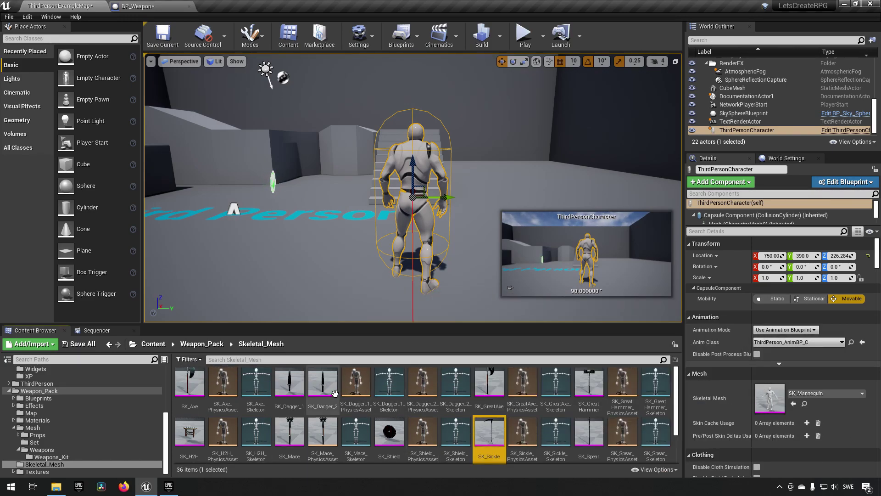
pyautogui.click(323, 385)
pyautogui.click(256, 383)
pyautogui.click(223, 383)
pyautogui.click(356, 430)
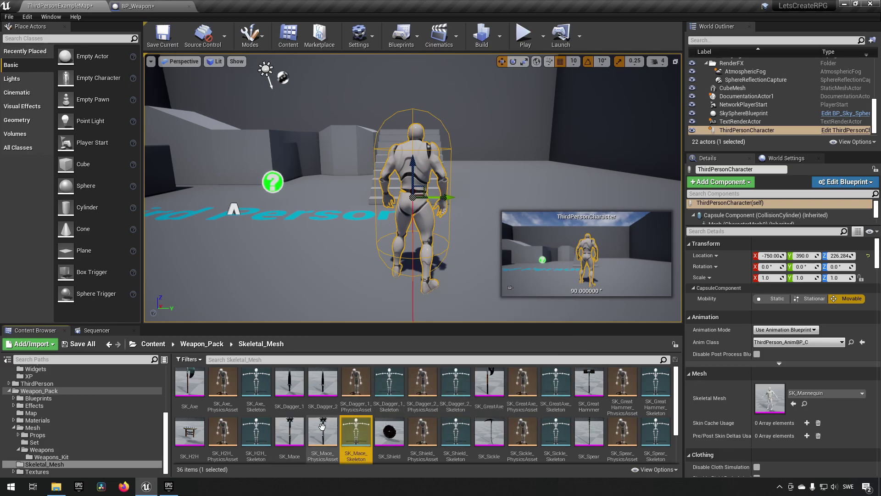
pyautogui.scroll(-1, 293, 422)
pyautogui.click(189, 431)
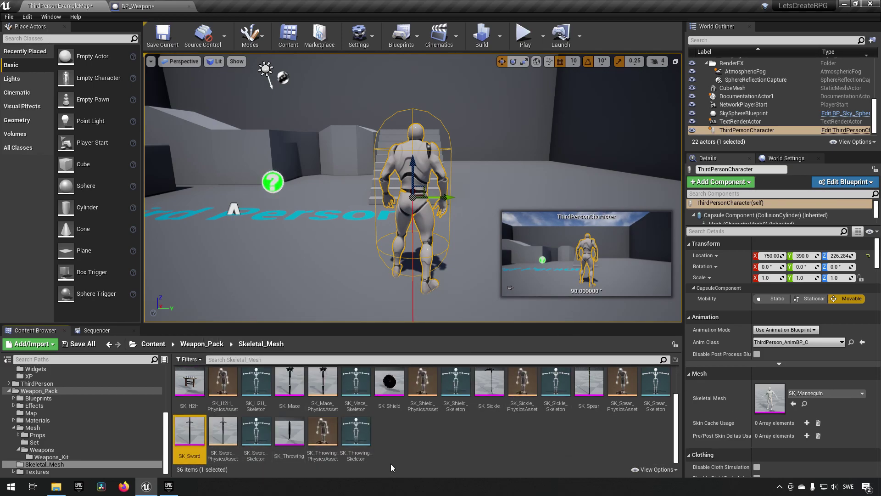
pyautogui.scroll(1, 358, 437)
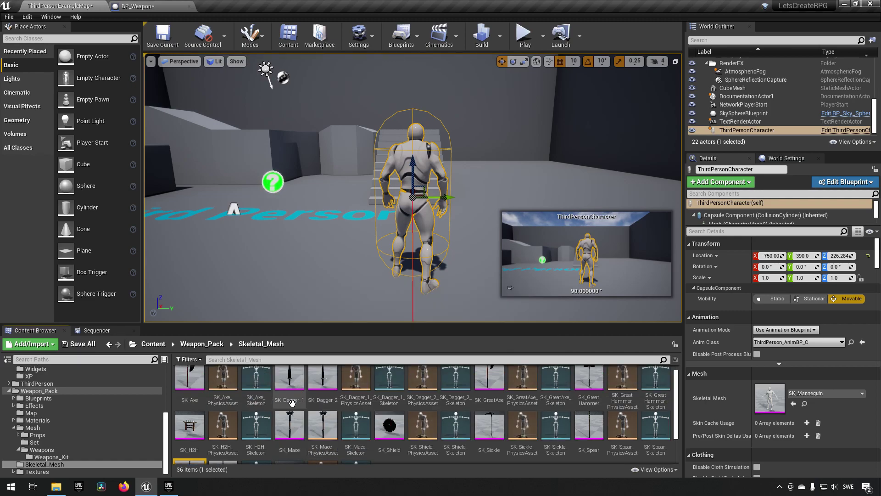
pyautogui.click(168, 4)
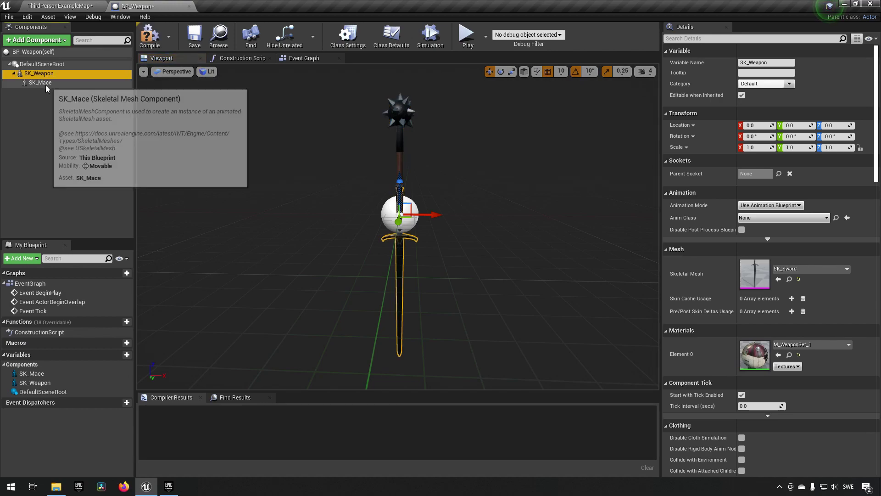
# Attach SK_Mace directly to DefaultSceneRoot and delete the sword component SK_Weapon
pyautogui.moveTo(41, 85); pyautogui.dragTo(42, 62)
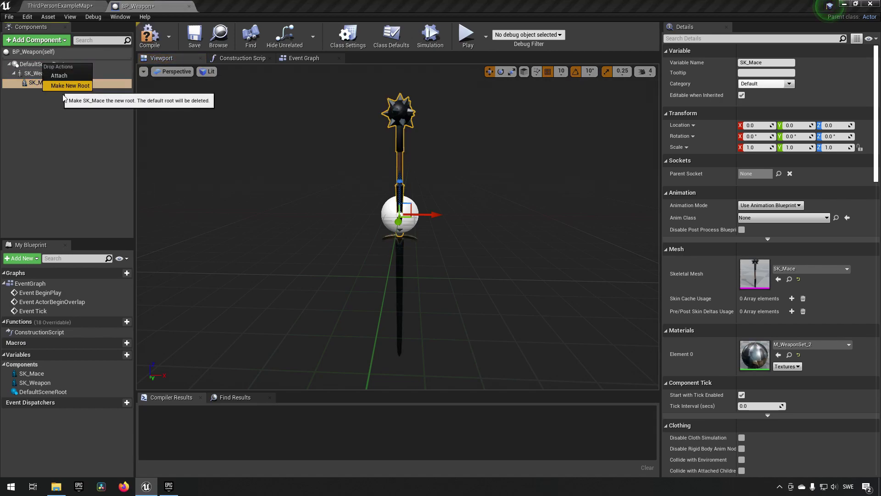
pyautogui.click(71, 75)
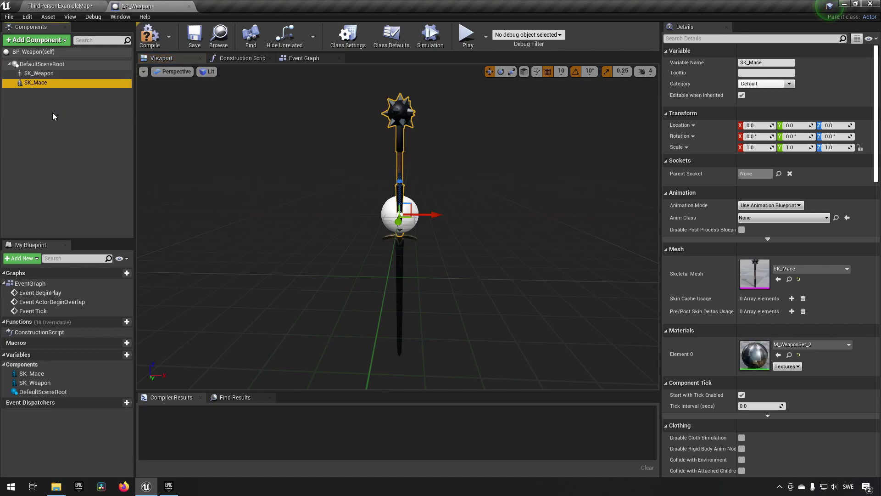
pyautogui.click(47, 75)
pyautogui.press('Delete')
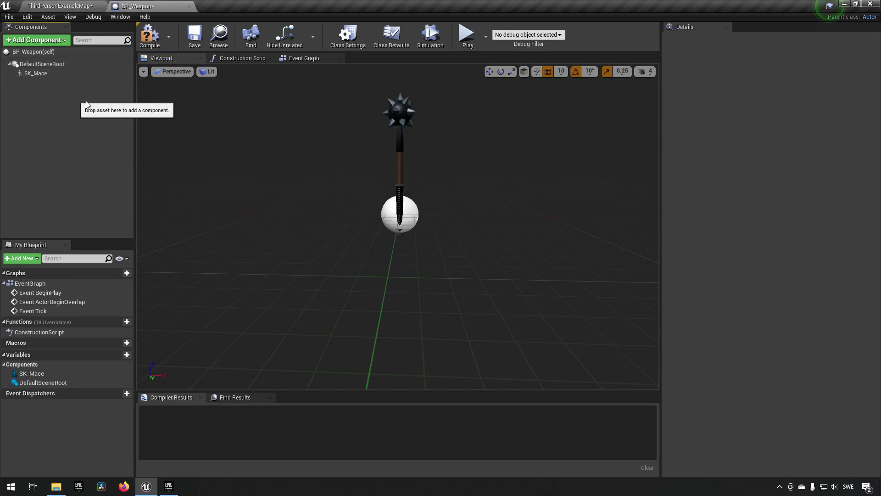
# Rename the mace component to SK_Weapon and compile the blueprint
pyautogui.click(53, 76)
pyautogui.press('F2')
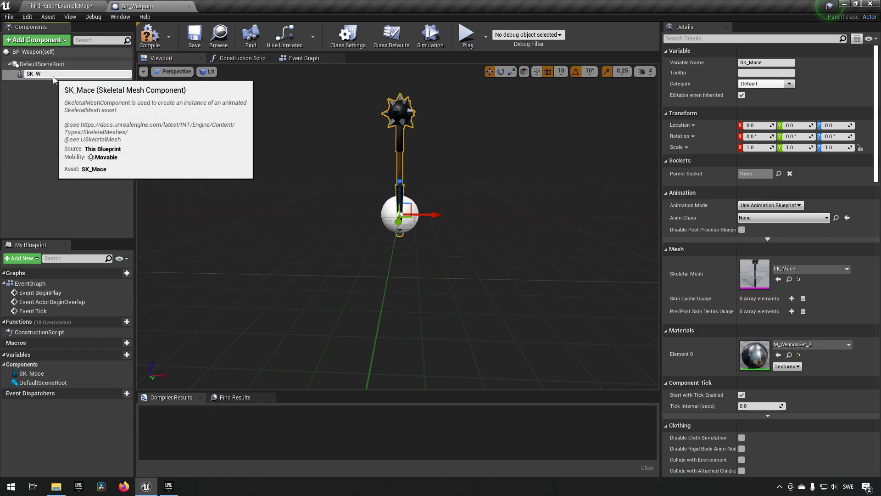
pyautogui.write('SK_Weapon')
pyautogui.press('Return')
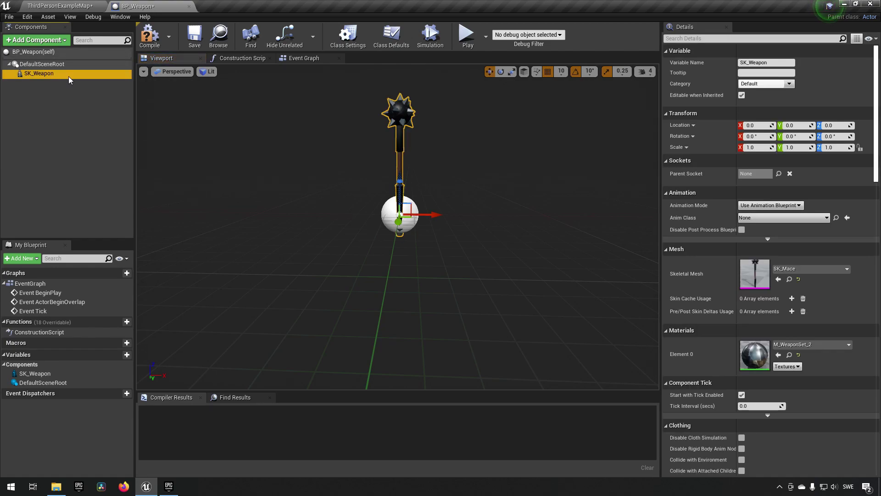
pyautogui.click(153, 37)
# Frame the mace in the viewport, recompile BP_Weapon, and return to ThirdPersonExampleMap
pyautogui.moveTo(456, 197); pyautogui.dragTo(385, 202, button='right')
pyautogui.scroll(5, 384, 203)
pyautogui.scroll(-1, 403, 204)
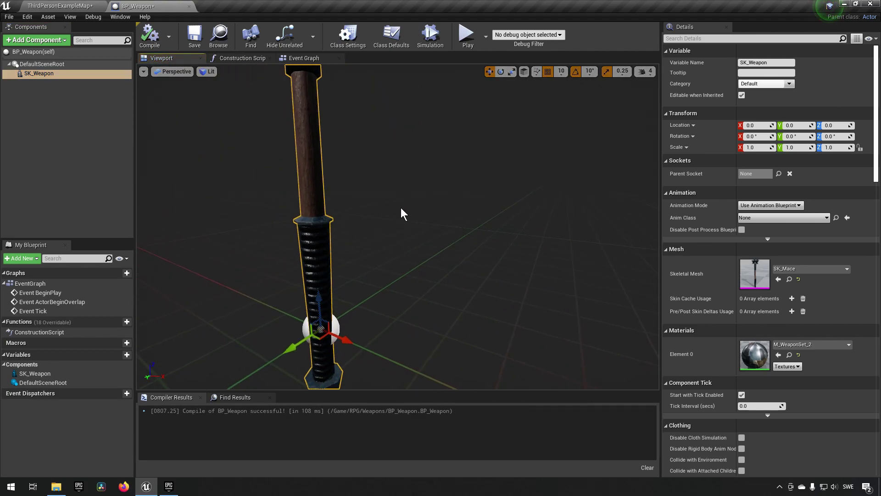
pyautogui.press('f')
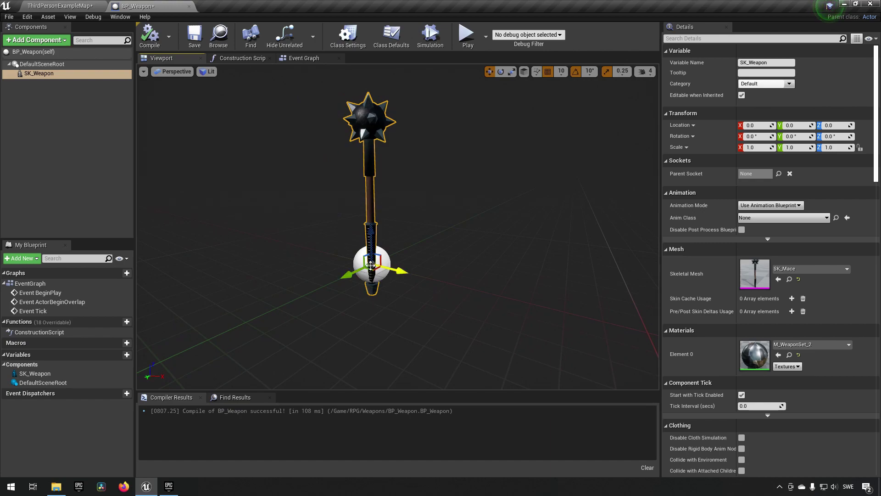
pyautogui.scroll(4, 377, 299)
pyautogui.scroll(-5, 348, 316)
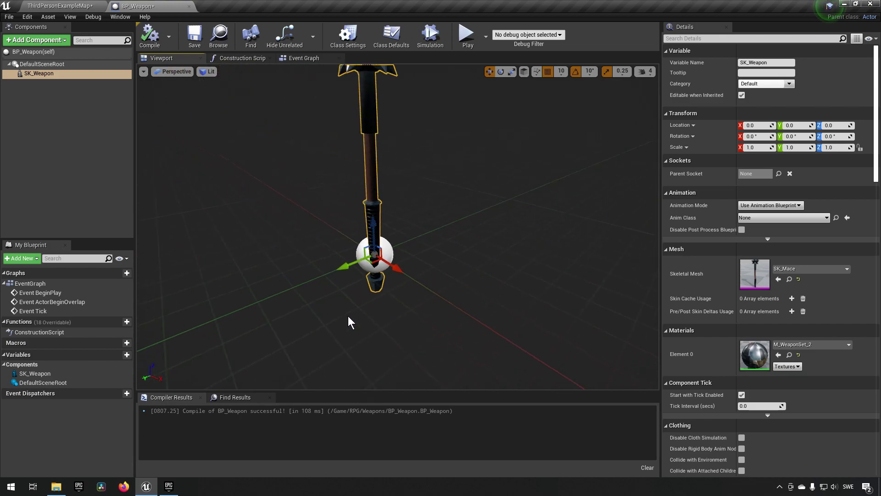
pyautogui.scroll(5, 350, 324)
pyautogui.press('f')
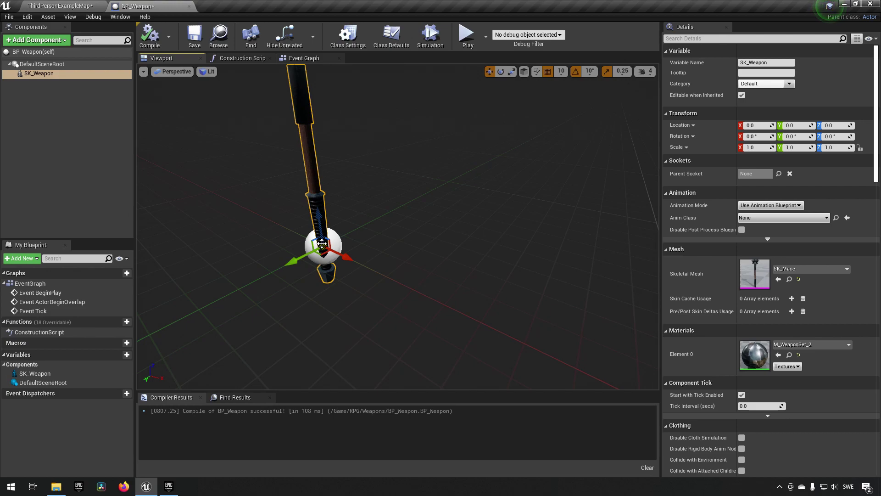
pyautogui.keyDown('alt'); pyautogui.moveTo(322, 244); pyautogui.dragTo(300, 167); pyautogui.keyUp('alt')
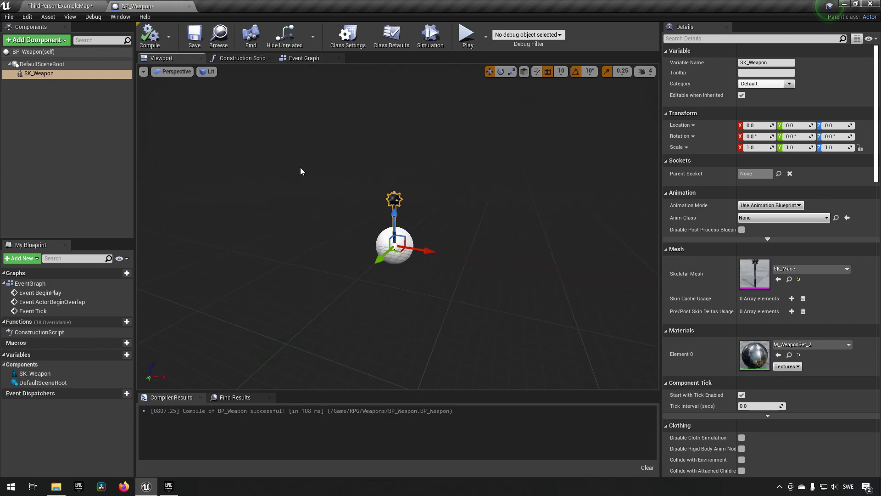
pyautogui.click(154, 46)
pyautogui.click(59, 6)
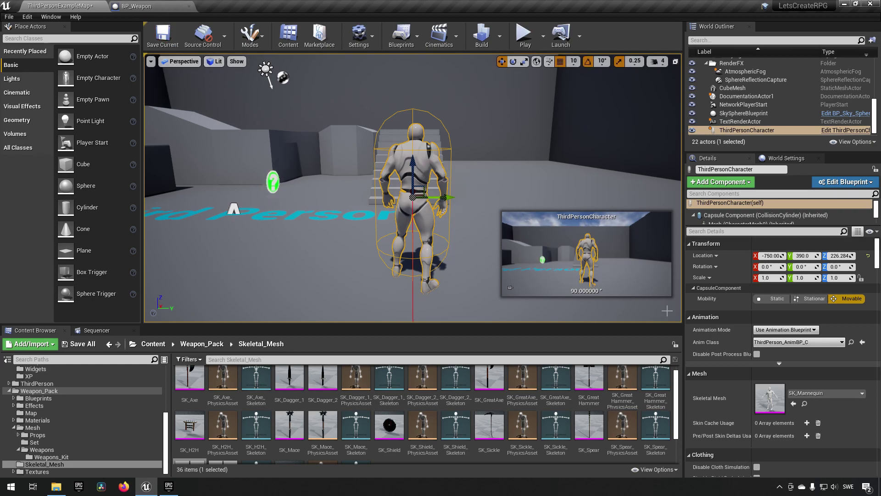
# Open ThirdPersonCharacter, select its CharacterMesh0 body mesh, and open SK_Mannequin
pyautogui.scroll(5, 71, 401)
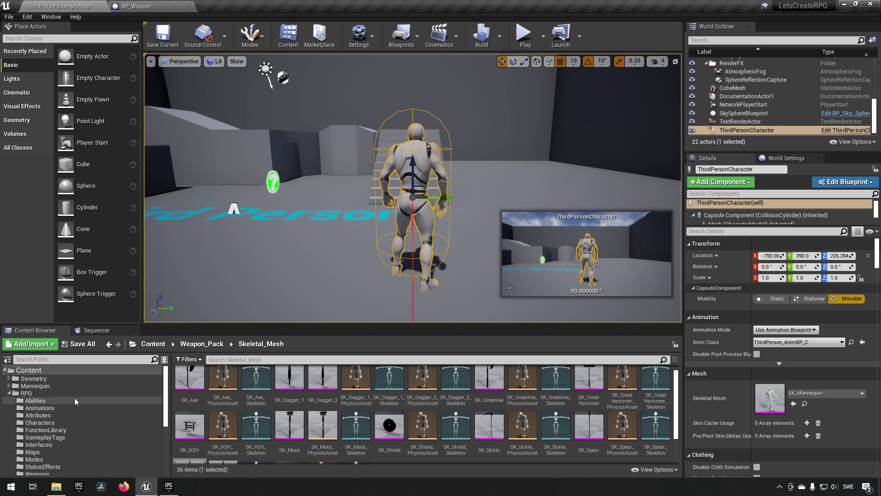
pyautogui.click(845, 130)
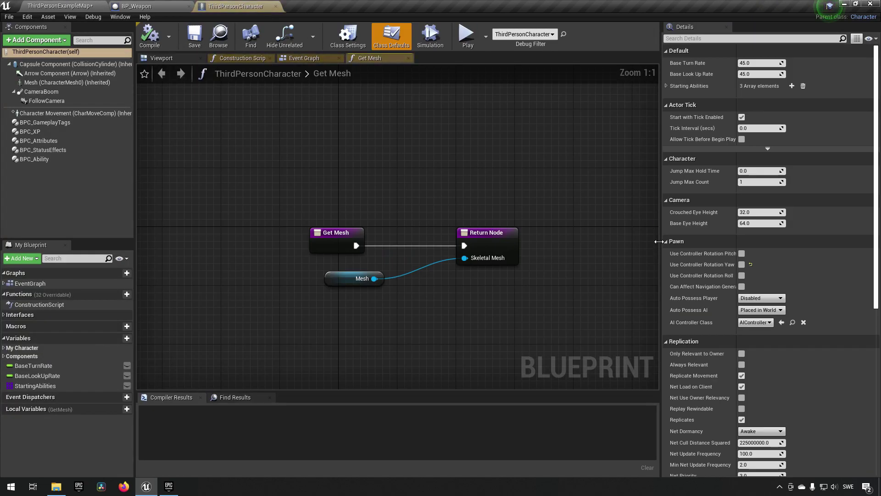
pyautogui.click(46, 82)
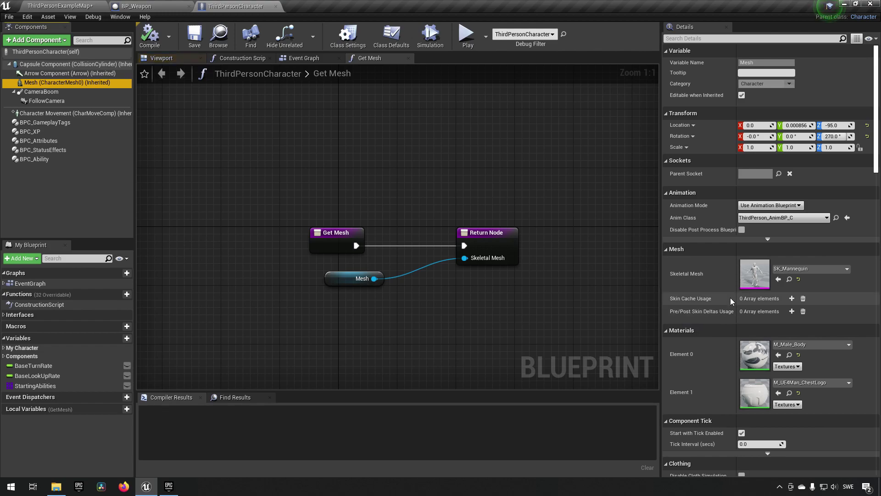
pyautogui.doubleClick(756, 274)
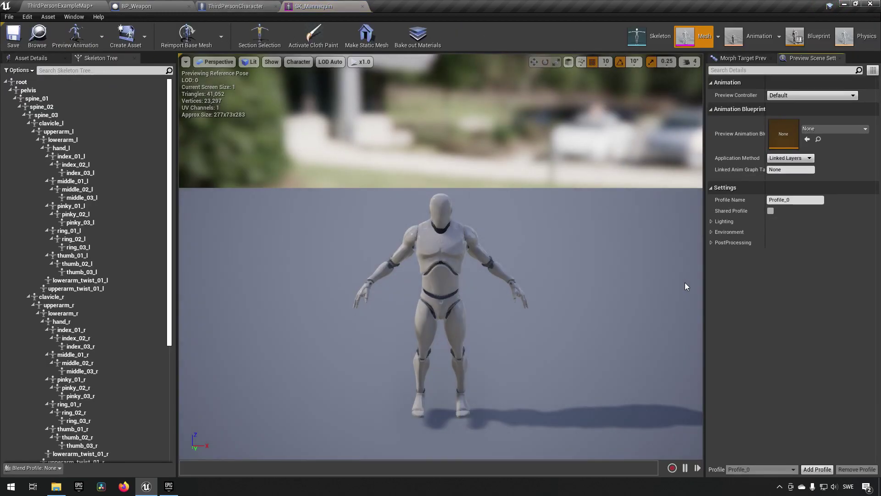
# In the mannequin skeleton, add a socket on bone hand_r named RightHandWeaponSocket
pyautogui.click(652, 34)
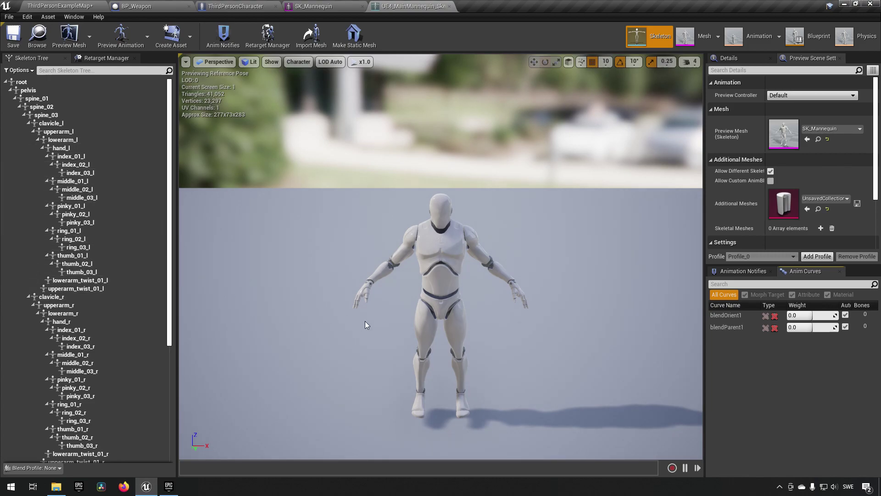
pyautogui.click(365, 302)
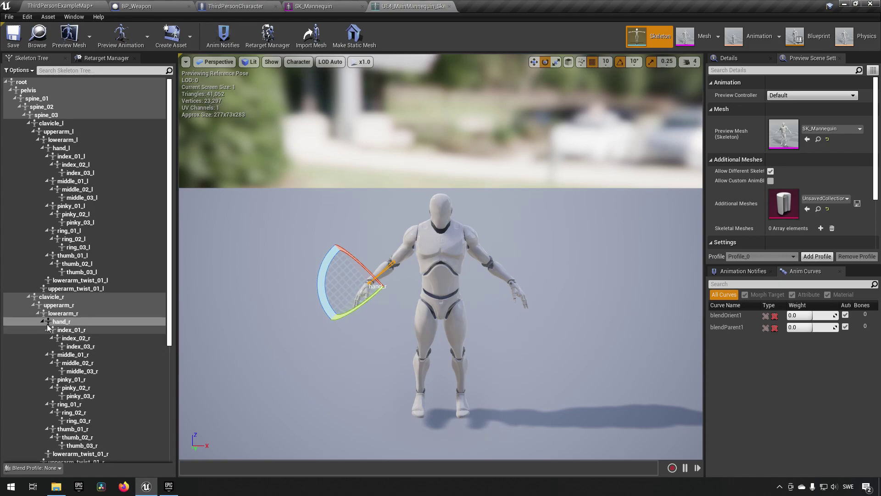
pyautogui.click(63, 323)
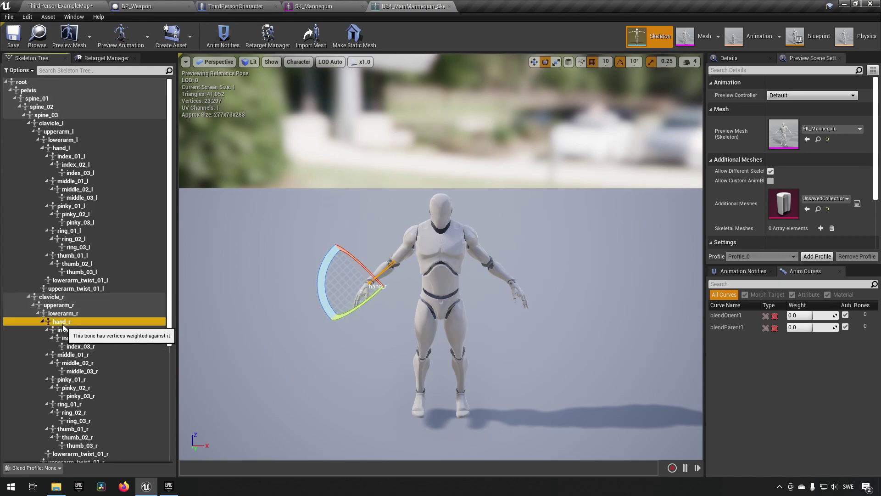
pyautogui.rightClick(63, 325)
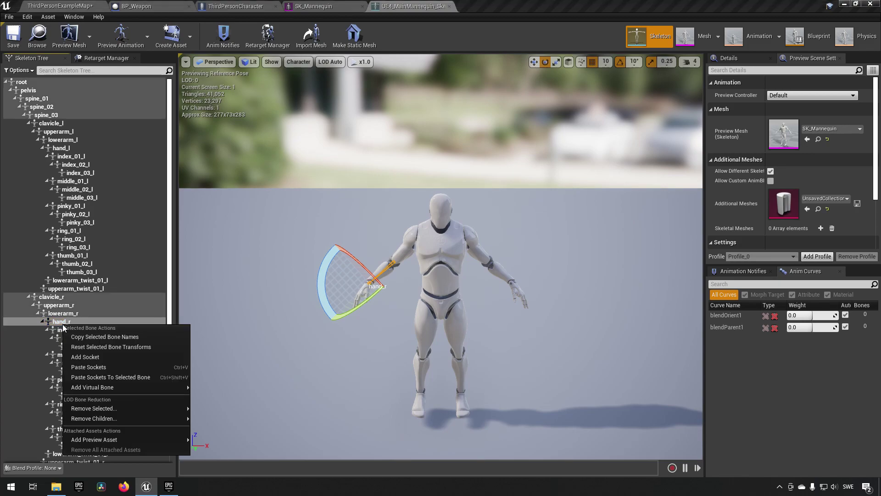
pyautogui.click(110, 362)
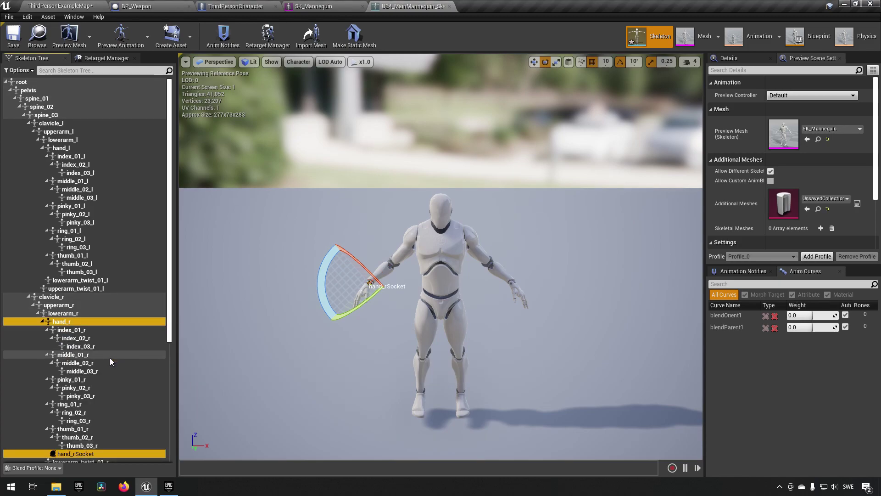
pyautogui.doubleClick(81, 454)
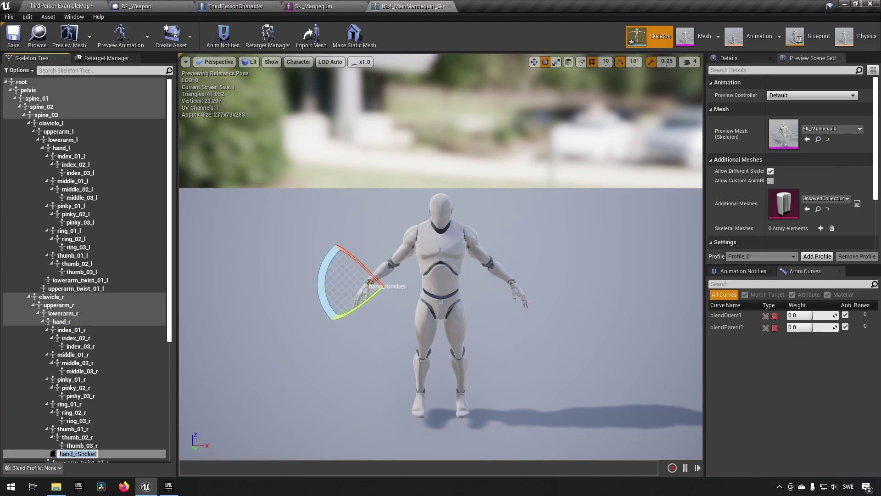
pyautogui.write('RightHandWeaponSocket')
pyautogui.press('Return')
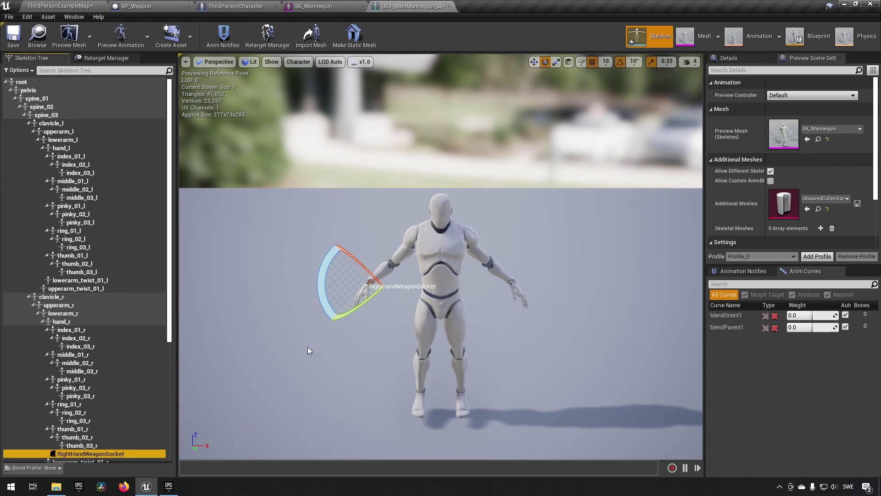
pyautogui.moveTo(308, 347); pyautogui.dragTo(501, 286)
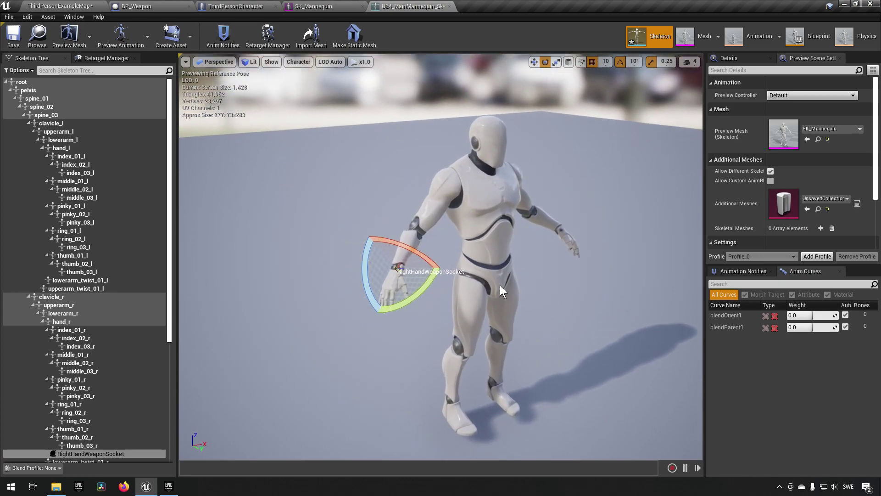
# Attach SK_Mace as a preview asset on RightHandWeaponSocket
pyautogui.scroll(3, 500, 285)
pyautogui.rightClick(82, 454)
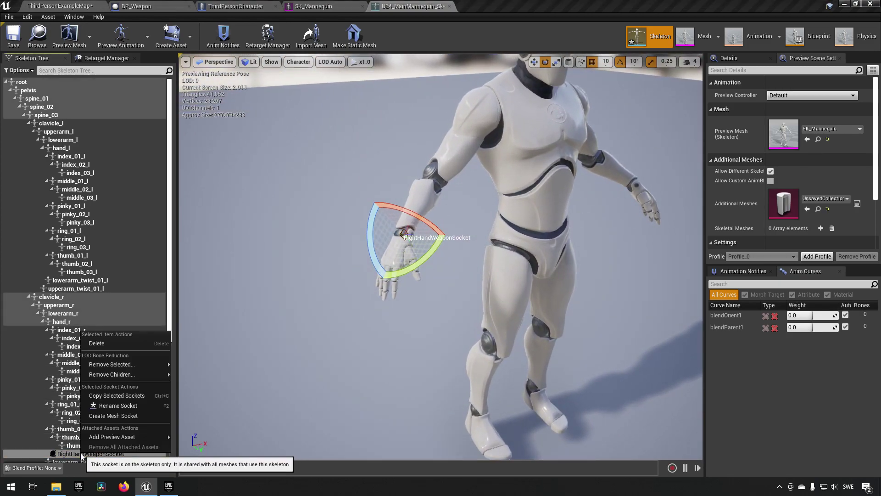
pyautogui.moveTo(127, 439)
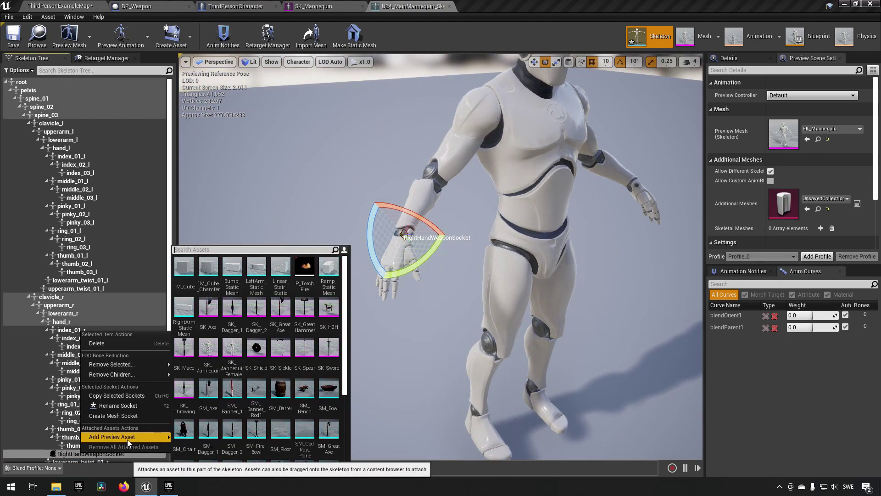
pyautogui.click(190, 351)
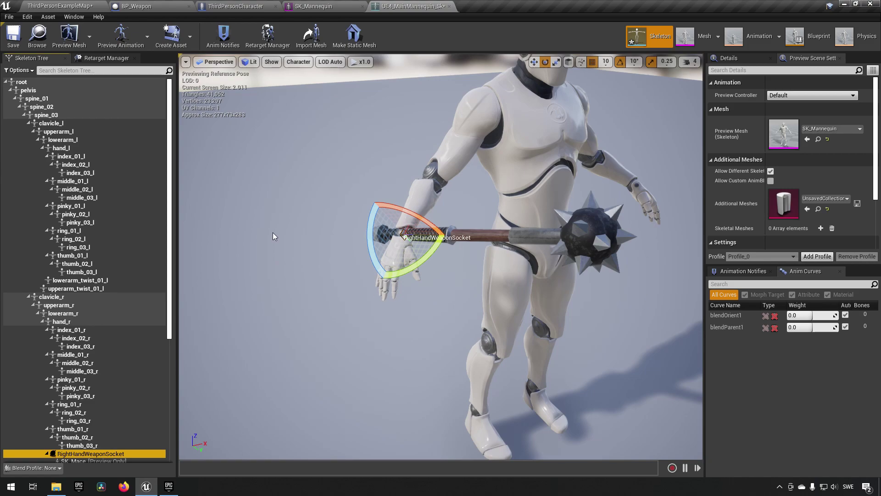
# Translate the socket lower so the mace sits in the right-hand grip, checking from several angles
pyautogui.click(535, 64)
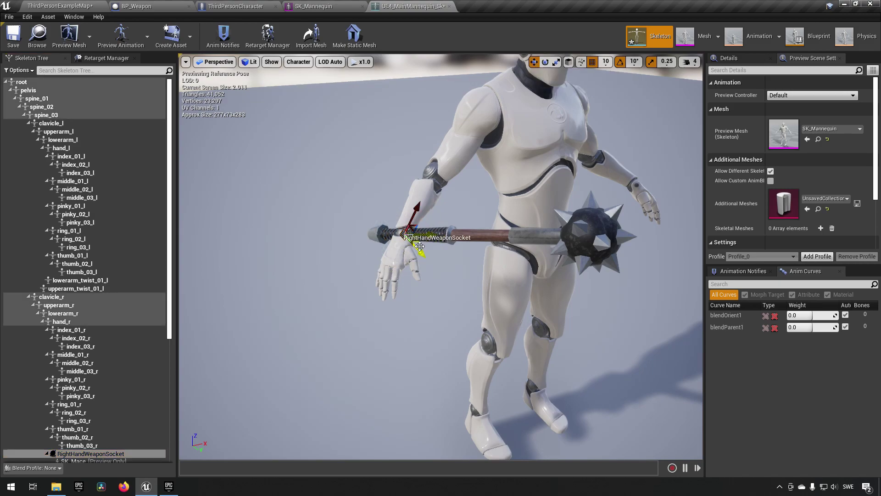
pyautogui.moveTo(412, 237); pyautogui.dragTo(418, 288)
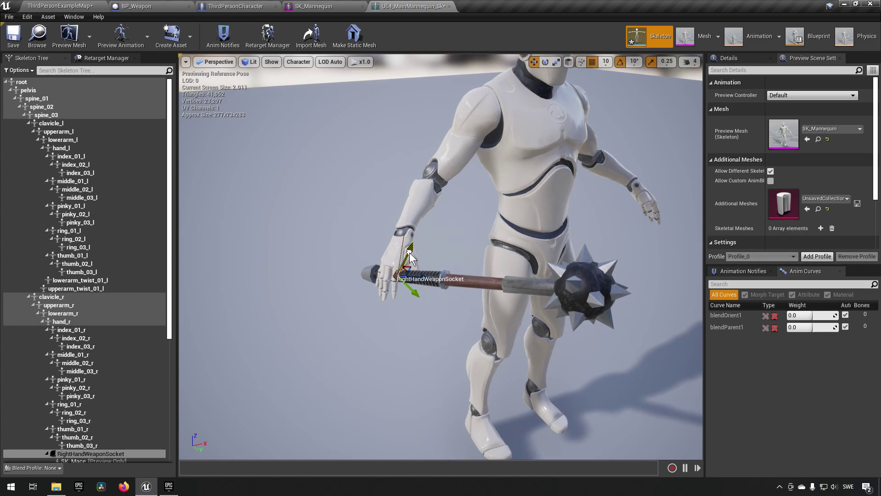
pyautogui.moveTo(410, 253); pyautogui.dragTo(506, 346)
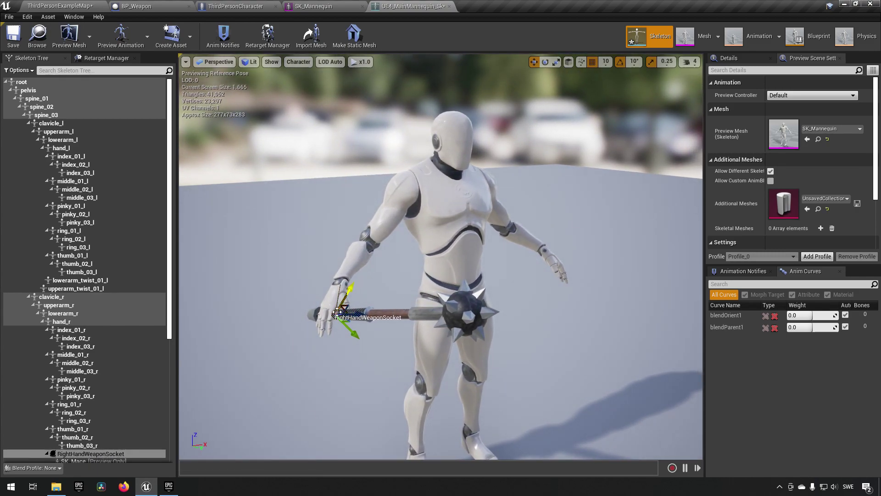
pyautogui.moveTo(403, 359); pyautogui.dragTo(506, 358)
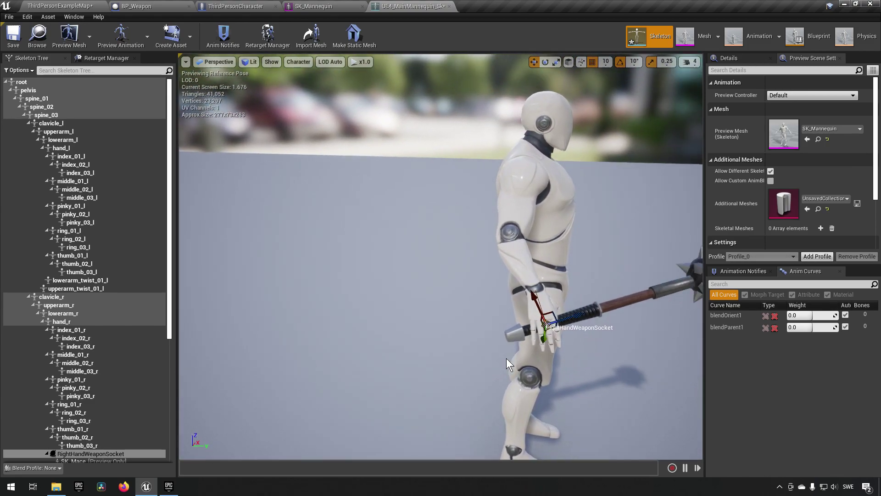
pyautogui.moveTo(442, 352); pyautogui.dragTo(497, 371)
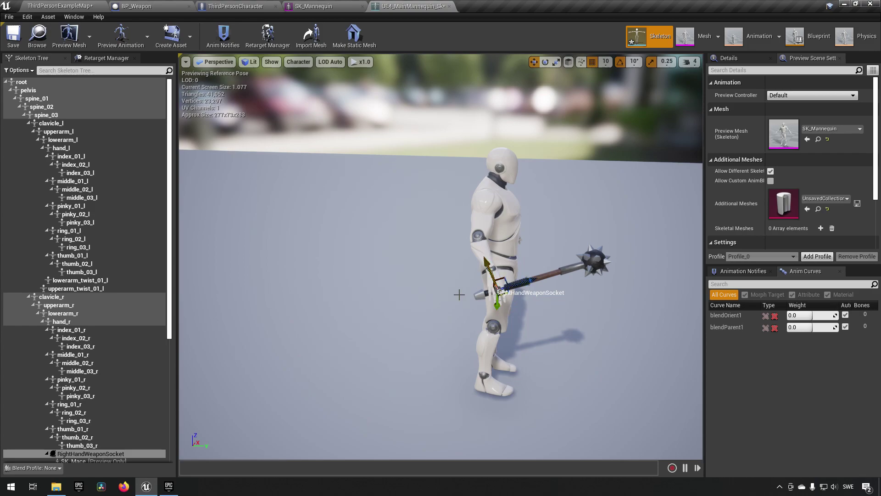
pyautogui.moveTo(482, 290)
pyautogui.mouseDown()
pyautogui.moveTo(488, 330)
pyautogui.moveTo(503, 315)
pyautogui.moveTo(473, 299)
pyautogui.moveTo(481, 305)
pyautogui.moveTo(494, 288)
pyautogui.mouseUp()
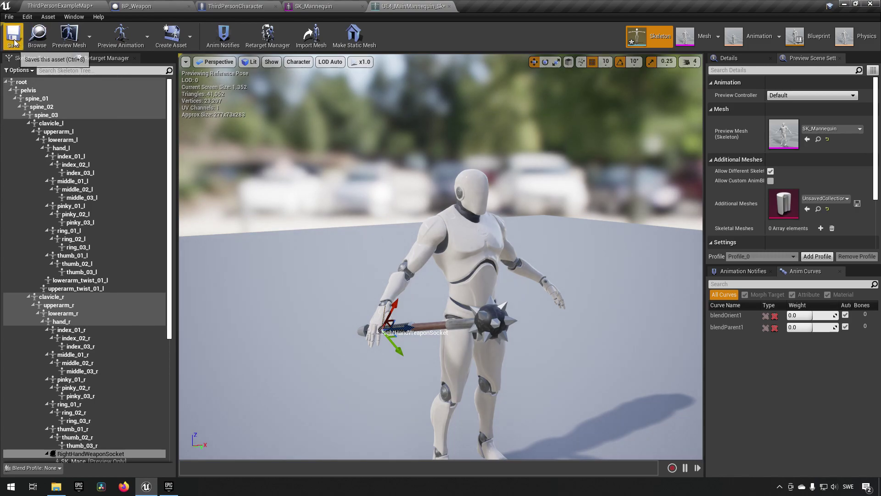
# Save the skeleton and close the skeleton and SK_Mannequin editors
pyautogui.click(31, 58)
pyautogui.middleClick(415, 4)
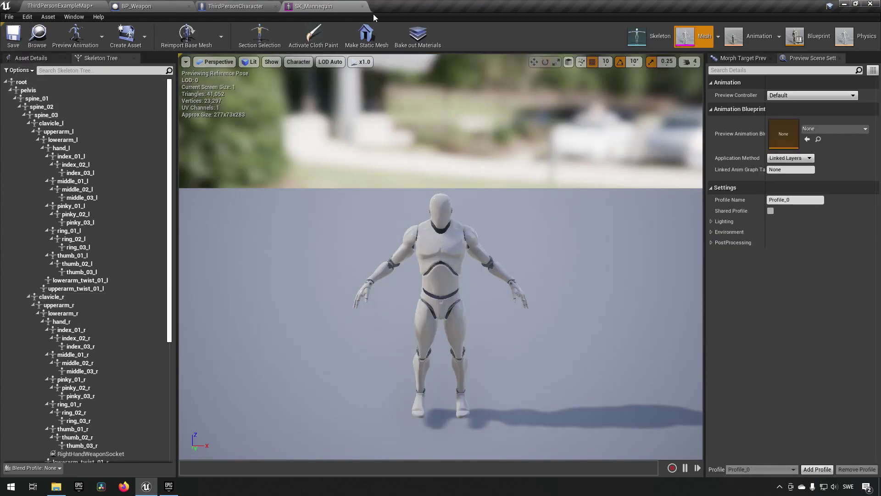
pyautogui.middleClick(330, 6)
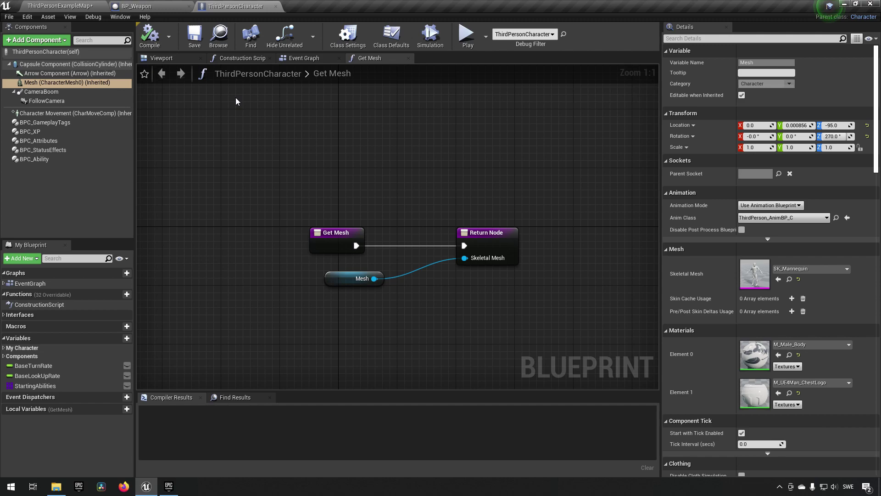
# Show ThirdPersonCharacter's Event Graph with the Event BeginPlay chain in view
pyautogui.moveTo(309, 155); pyautogui.dragTo(357, 188, button='right')
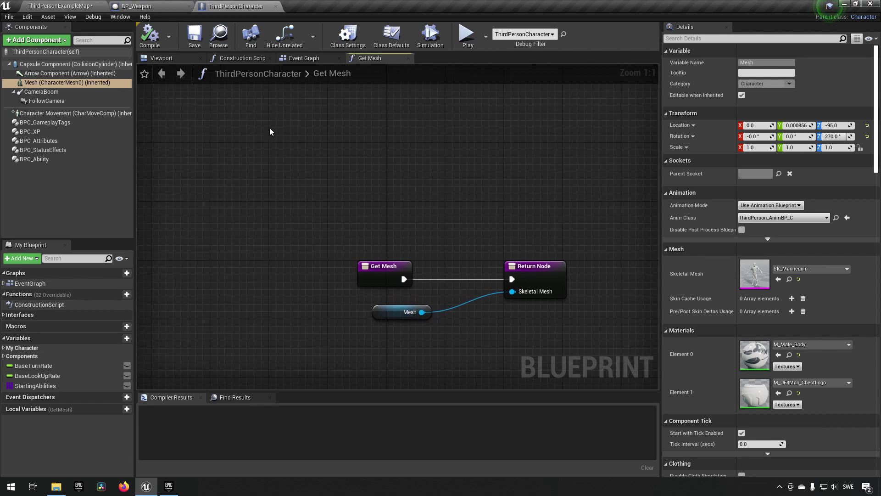
pyautogui.click(302, 56)
pyautogui.moveTo(476, 197); pyautogui.dragTo(372, 233, button='right')
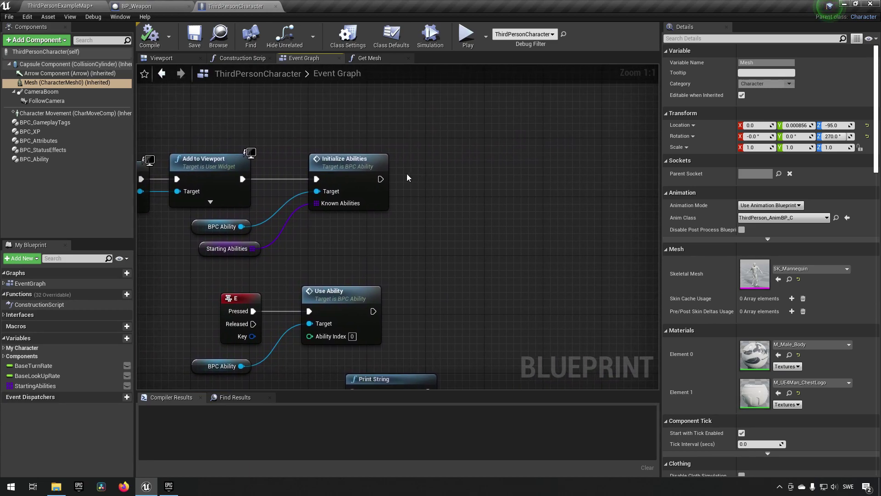
# Add a Spawn Actor from Class node after Initialize Abilities with class BP_Weapon
pyautogui.moveTo(381, 179); pyautogui.dragTo(419, 175)
pyautogui.write('spawn ')
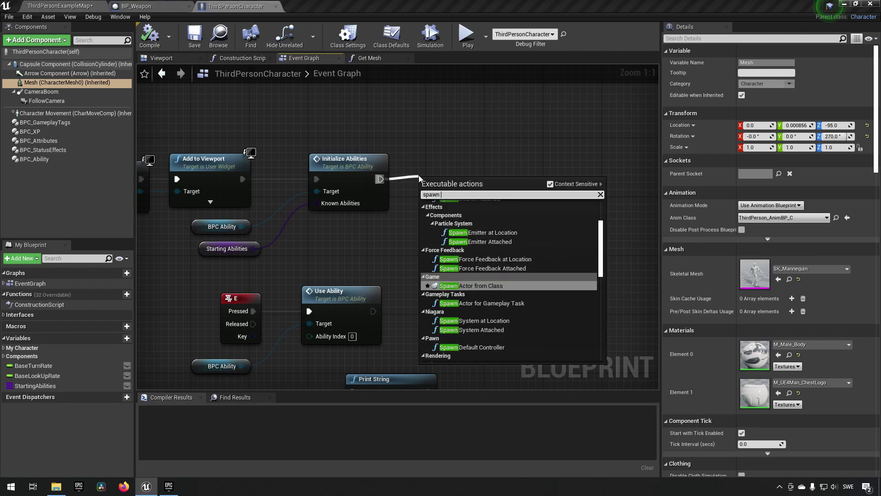
pyautogui.write('act')
pyautogui.press('Return')
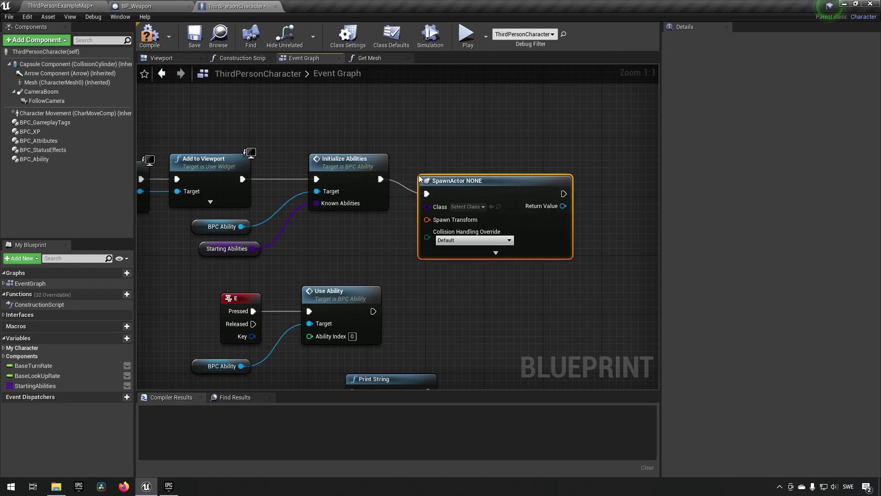
pyautogui.click(505, 191)
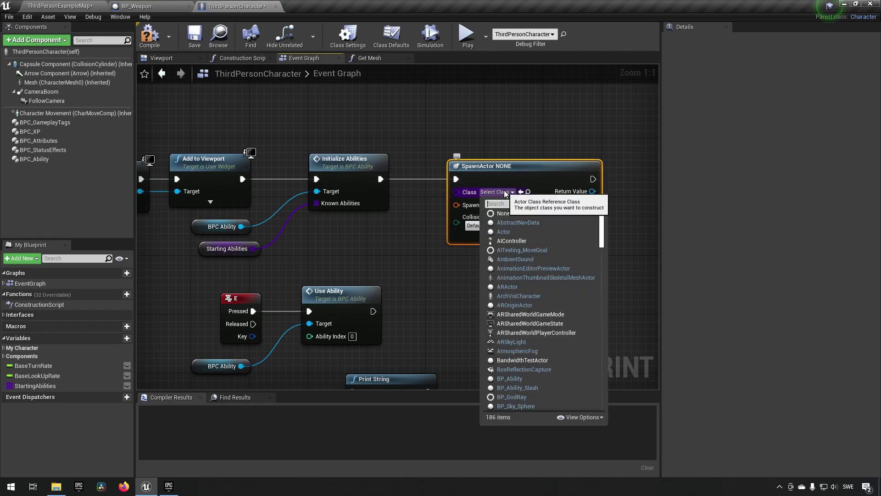
pyautogui.write('bp_w')
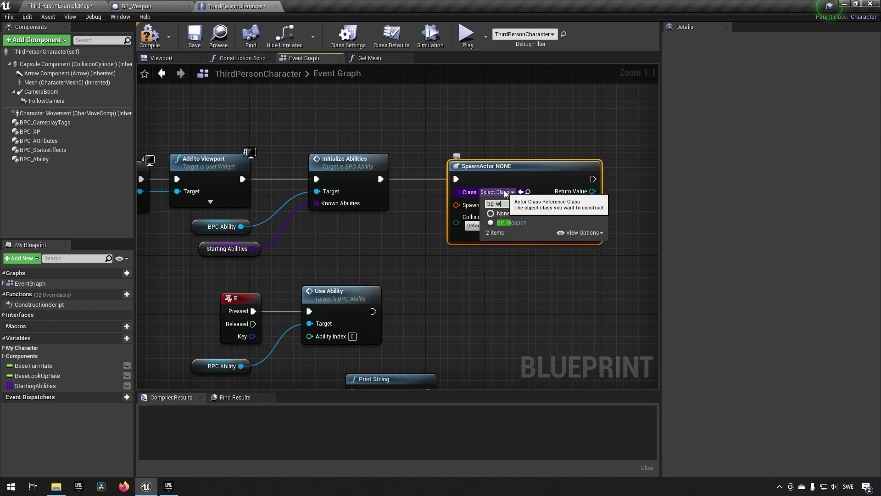
pyautogui.click(531, 222)
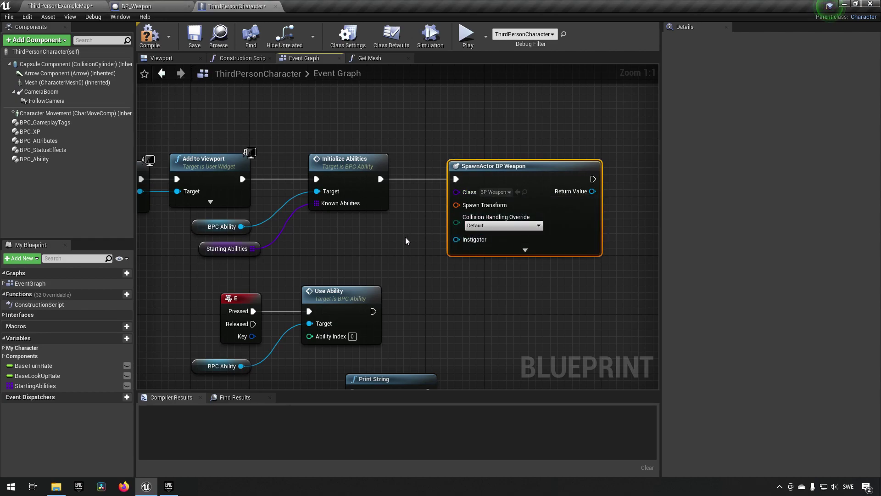
# Split the Spawn Transform pin into location, rotation and scale
pyautogui.moveTo(427, 213); pyautogui.dragTo(472, 195, button='right')
pyautogui.rightClick(502, 187)
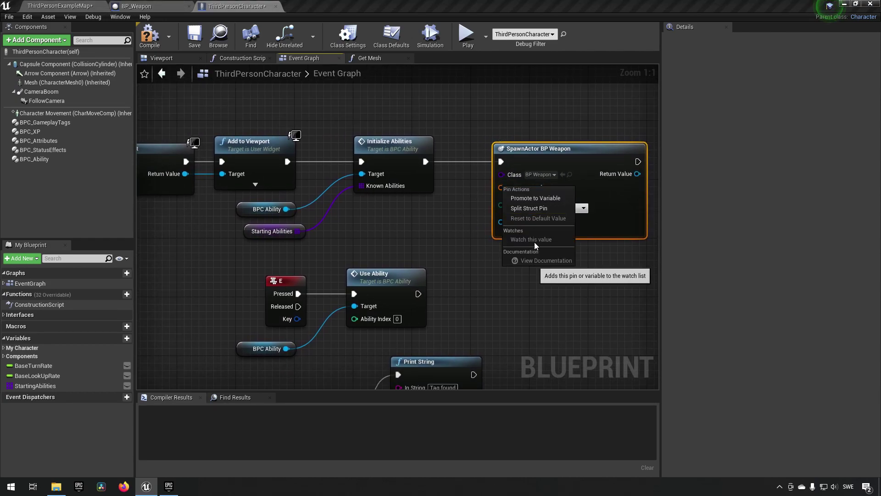
pyautogui.click(547, 206)
pyautogui.moveTo(522, 274); pyautogui.dragTo(362, 256, button='right')
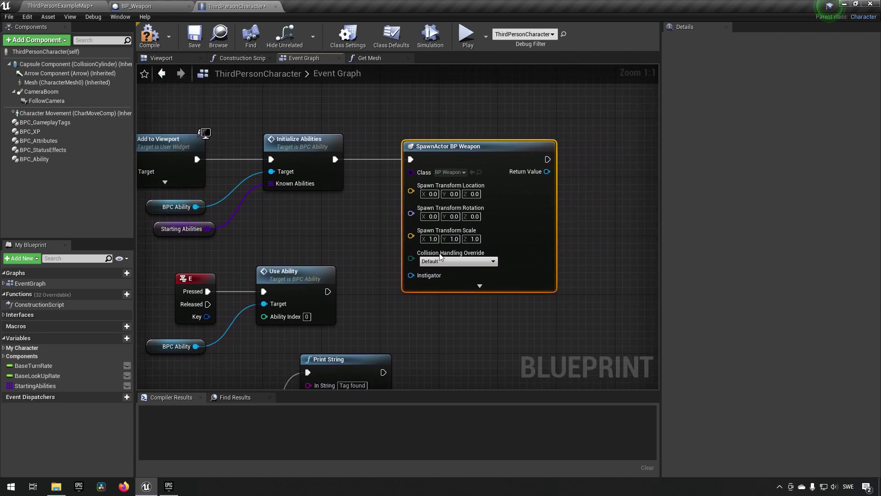
pyautogui.moveTo(617, 192); pyautogui.dragTo(588, 205, button='right')
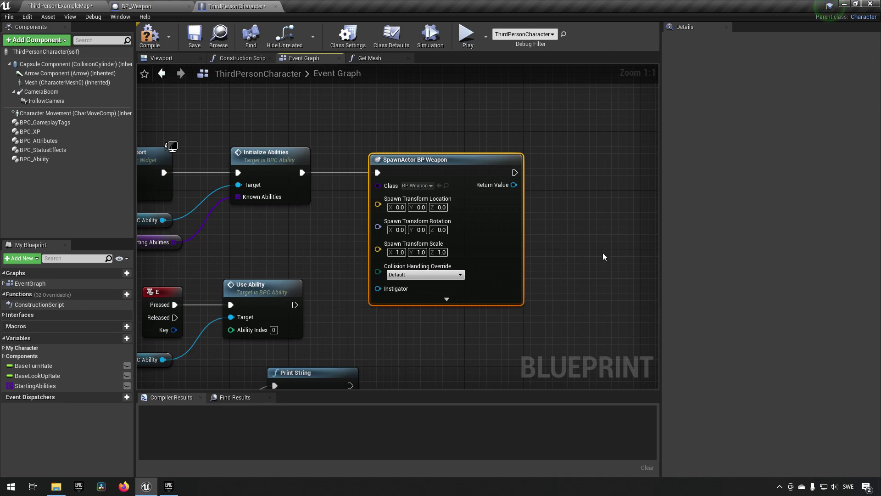
pyautogui.moveTo(605, 220); pyautogui.dragTo(519, 223, button='right')
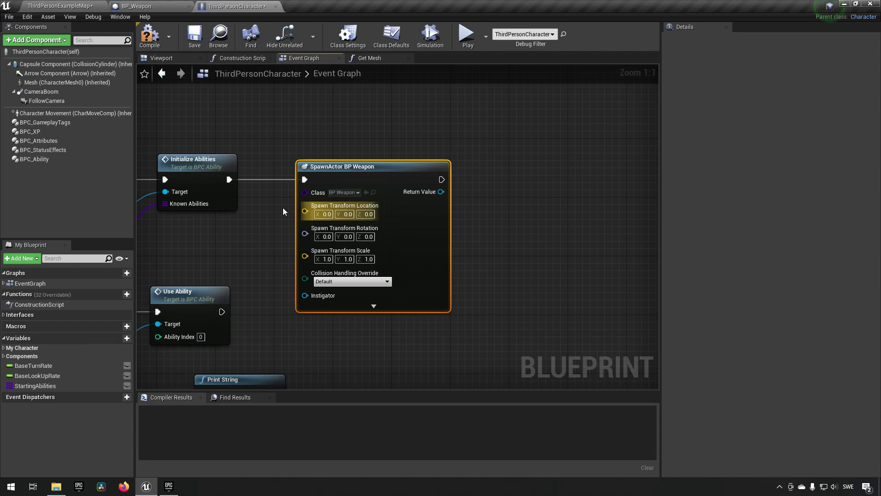
# Add an AttachActorToComponent node fed by the character's Mesh component
pyautogui.click(64, 82)
pyautogui.moveTo(69, 83); pyautogui.dragTo(551, 211)
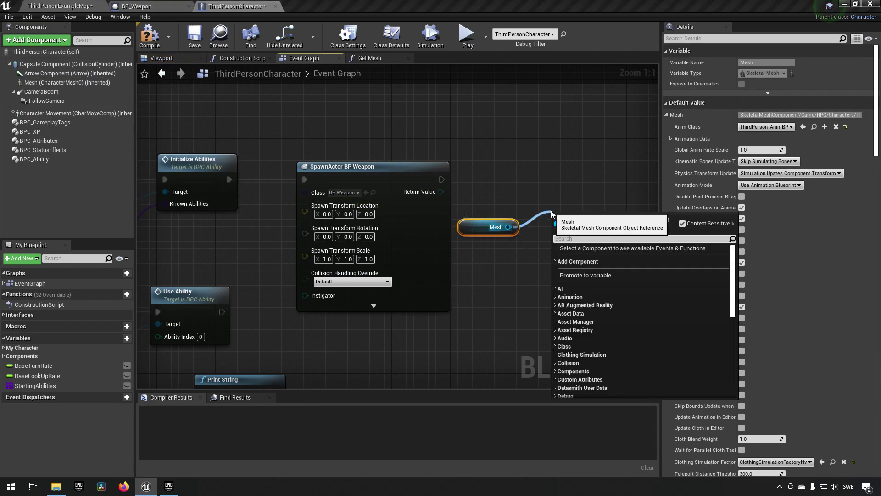
pyautogui.write('attach')
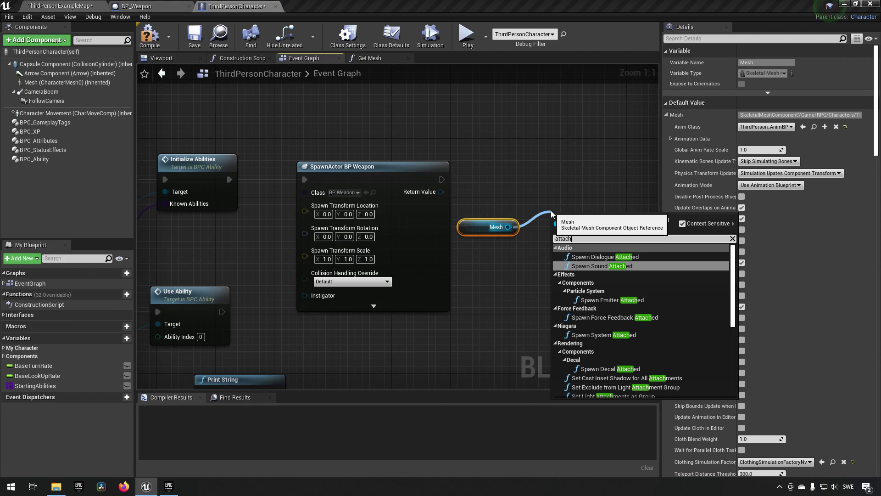
pyautogui.write(' actor to')
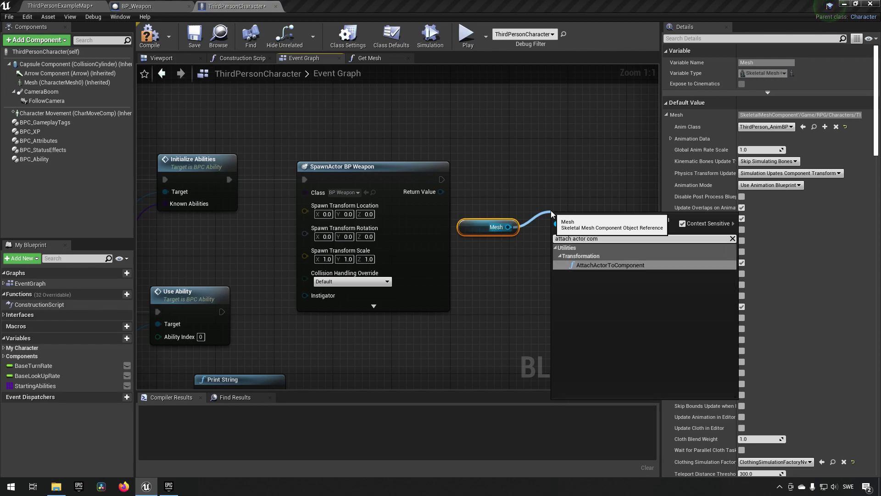
pyautogui.press('Return')
pyautogui.moveTo(552, 215); pyautogui.dragTo(547, 173)
pyautogui.moveTo(606, 140); pyautogui.dragTo(485, 133, button='right')
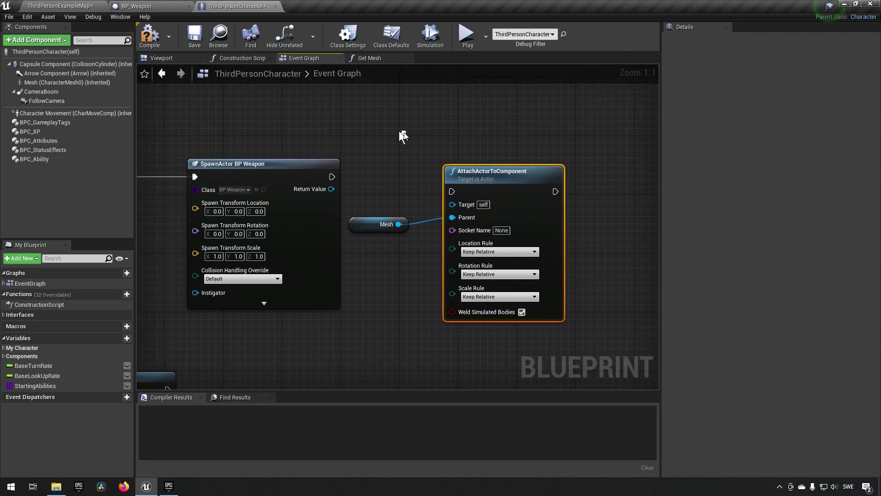
# Wire the spawn node's exec and Return Value into the attach node as its Target
pyautogui.moveTo(333, 177); pyautogui.dragTo(452, 192)
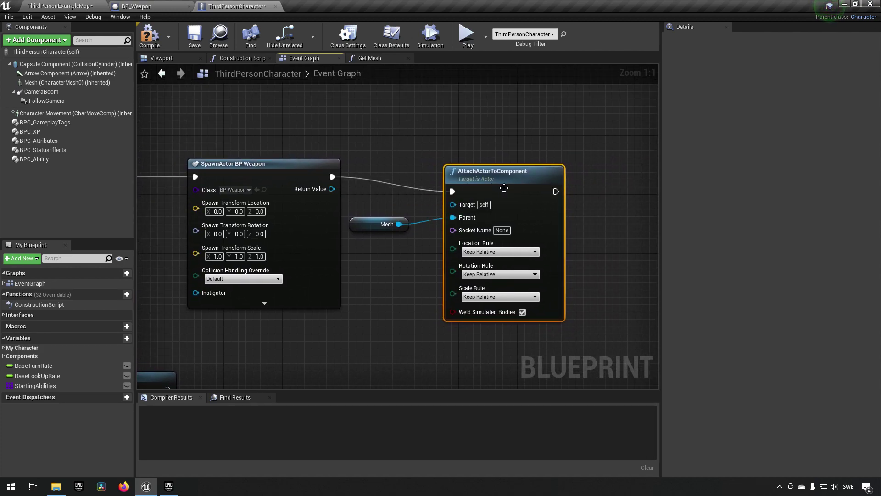
pyautogui.moveTo(506, 191); pyautogui.dragTo(521, 177)
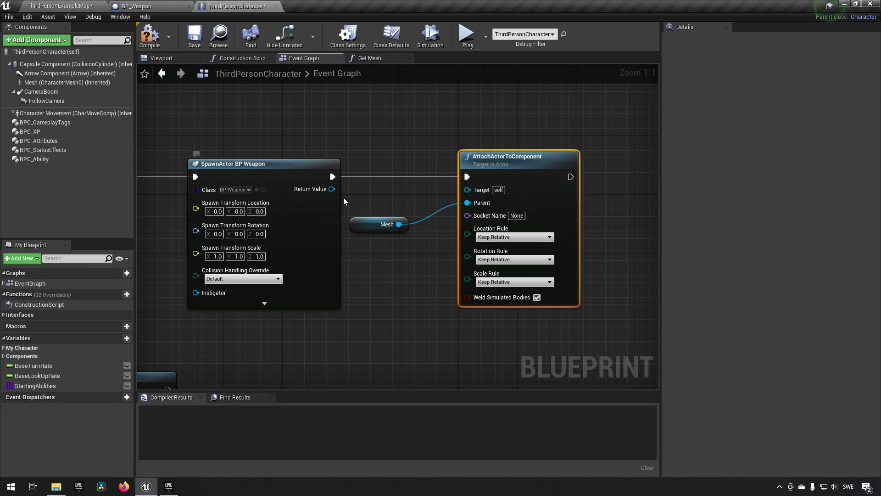
pyautogui.moveTo(332, 189); pyautogui.dragTo(467, 189)
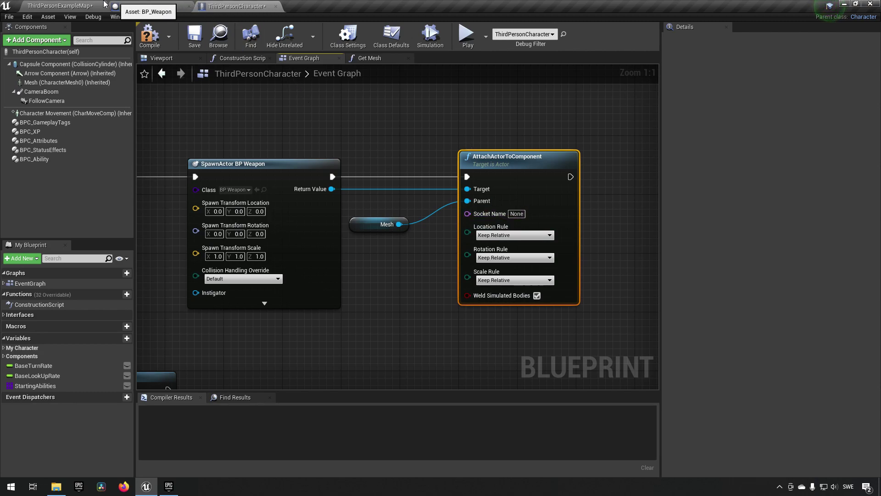
pyautogui.click(94, 5)
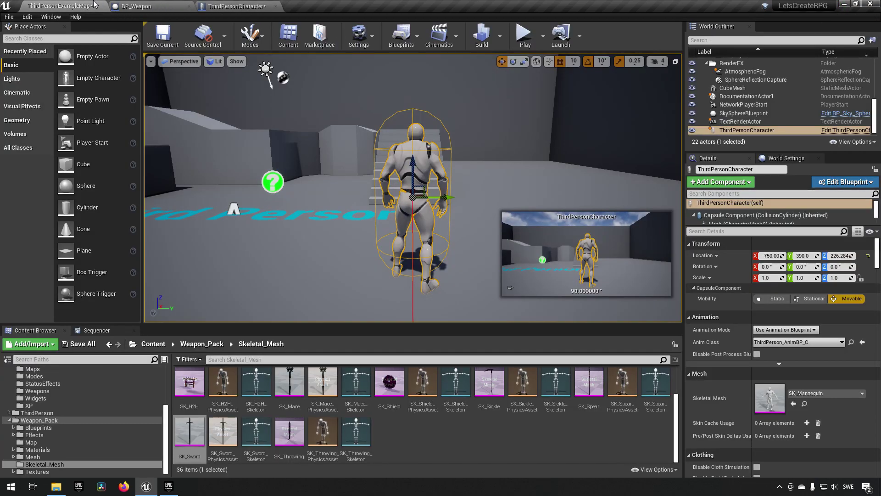
# Copy the RightHandWeaponSocket name from the mannequin skeleton's socket
pyautogui.click(856, 131)
pyautogui.click(74, 83)
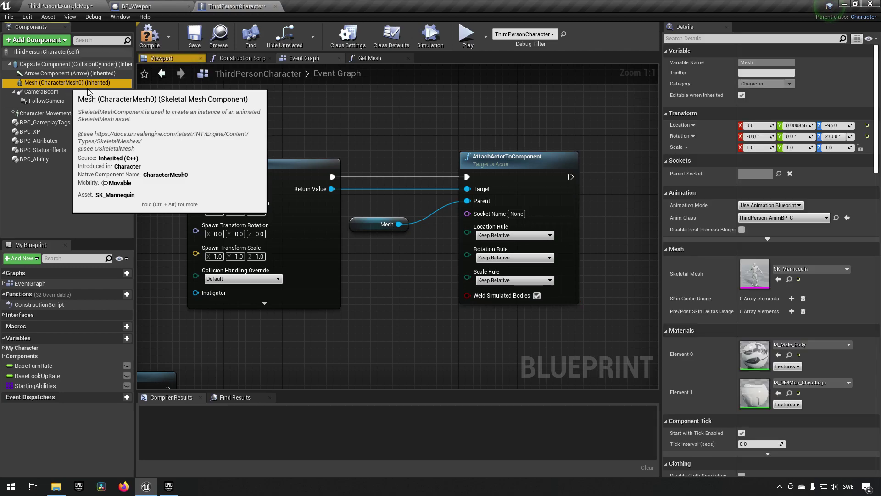
pyautogui.doubleClick(756, 274)
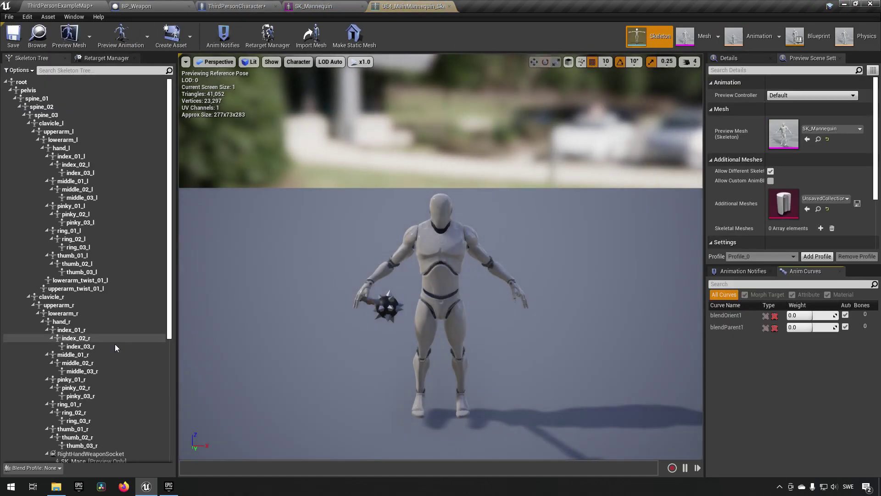
pyautogui.click(105, 348)
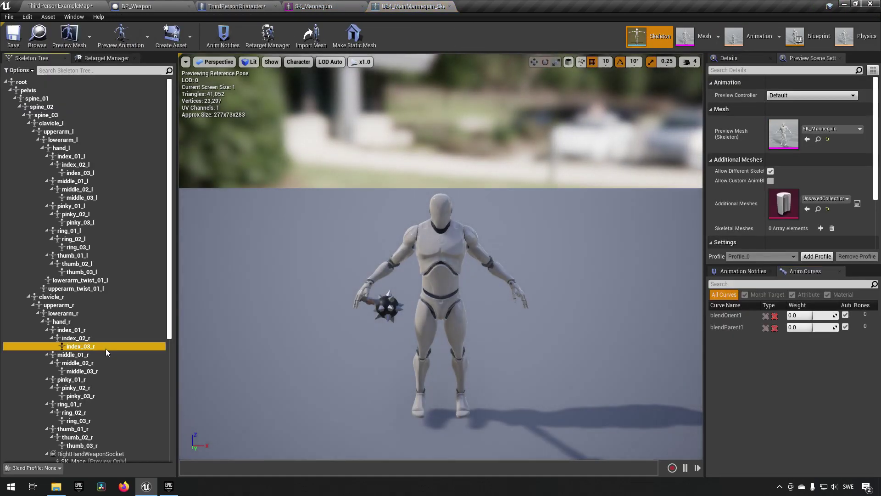
pyautogui.scroll(-5, 106, 348)
pyautogui.click(100, 292)
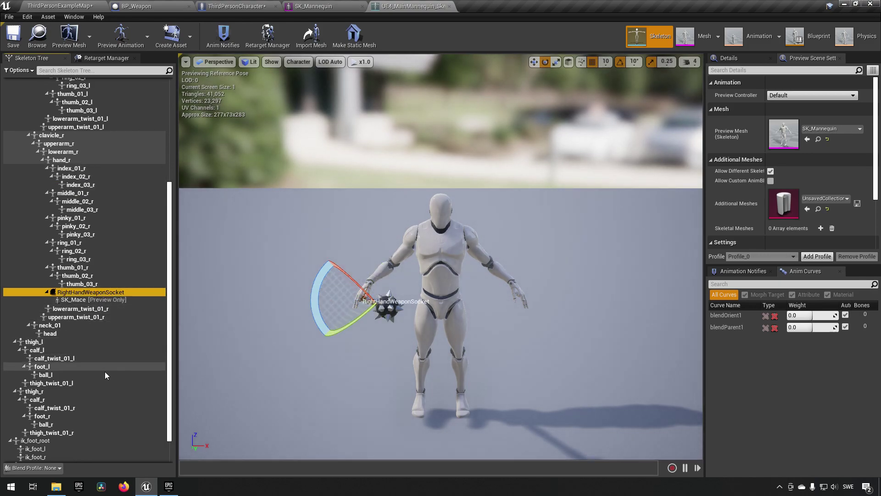
pyautogui.press('F2')
pyautogui.hotkey('ctrl', 'c')
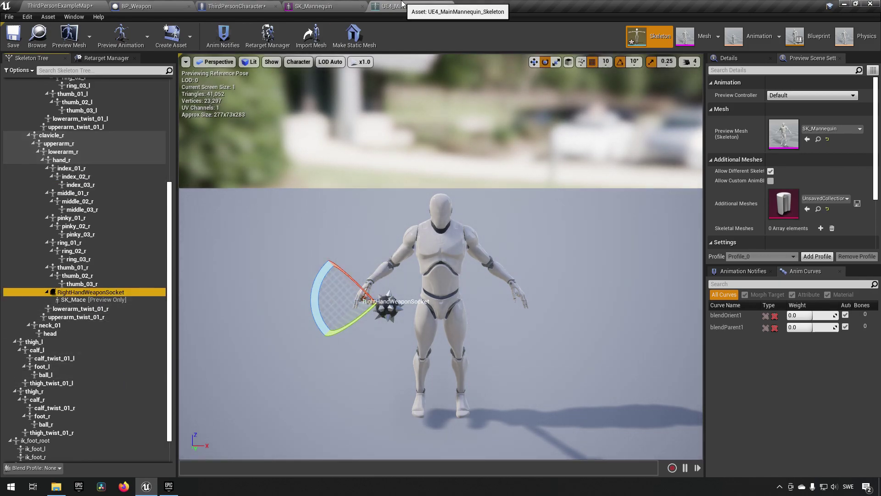
pyautogui.click(313, 6)
pyautogui.click(256, 6)
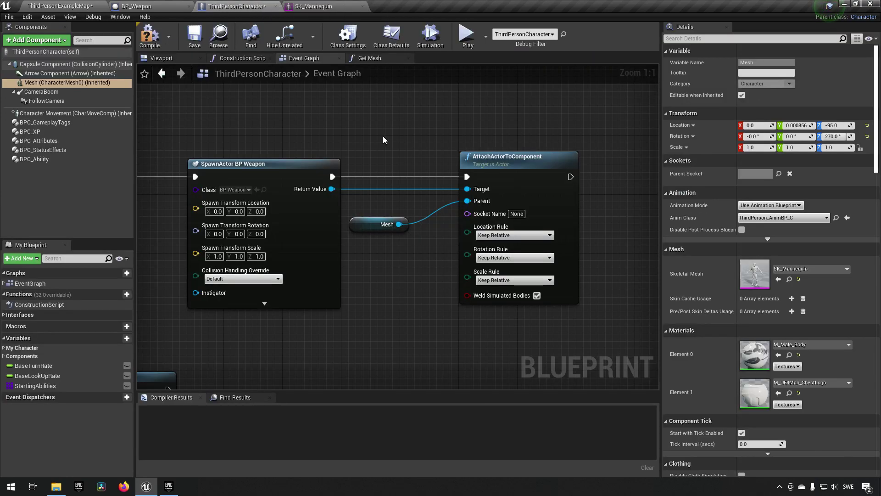
# Paste RightHandWeaponSocket as Socket Name and set Location, Rotation and Scale rules to Snap to Target
pyautogui.click(517, 214)
pyautogui.hotkey('ctrl', 'v')
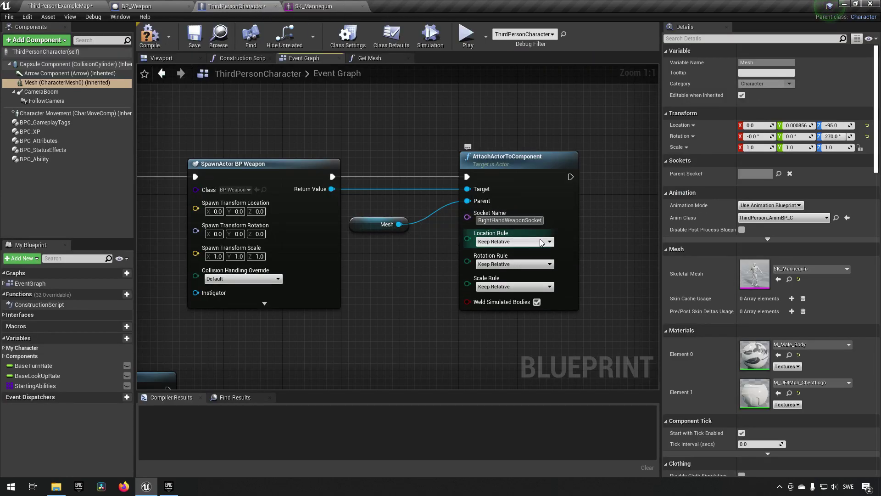
pyautogui.click(542, 242)
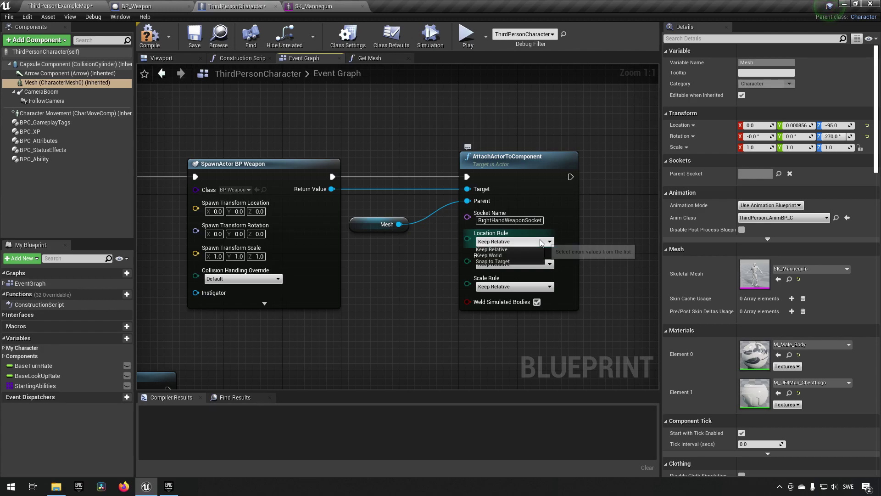
pyautogui.click(514, 250)
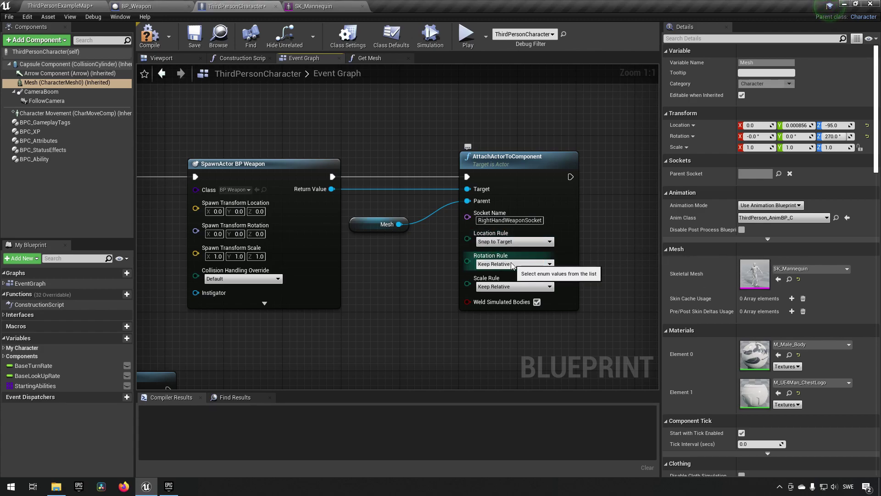
pyautogui.click(511, 264)
pyautogui.click(512, 284)
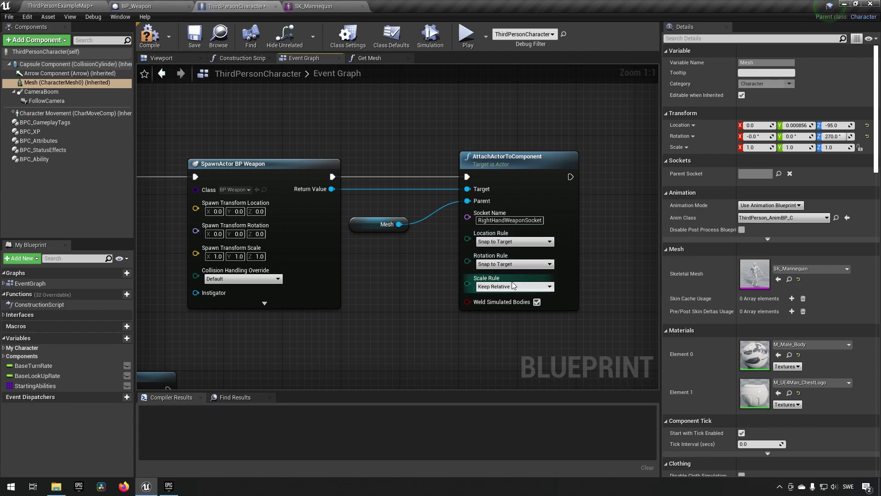
pyautogui.click(512, 284)
pyautogui.click(511, 306)
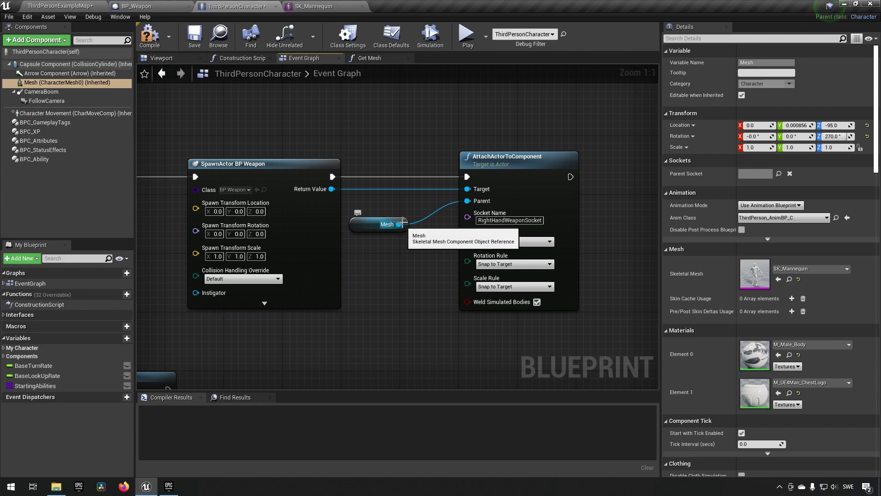
# Compile and save ThirdPersonCharacter, then start a test play
pyautogui.click(152, 37)
pyautogui.click(192, 36)
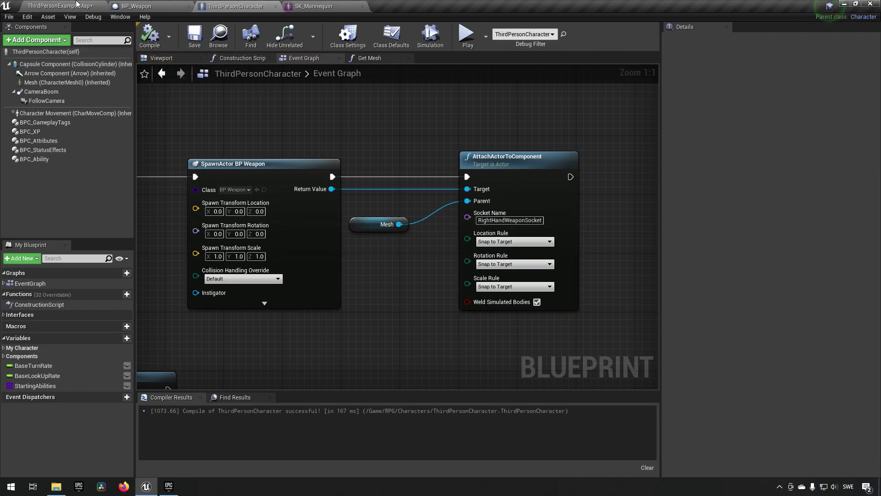
pyautogui.click(467, 34)
# Take control of the character in the play viewport, then stop playing with Esc
pyautogui.click(523, 57)
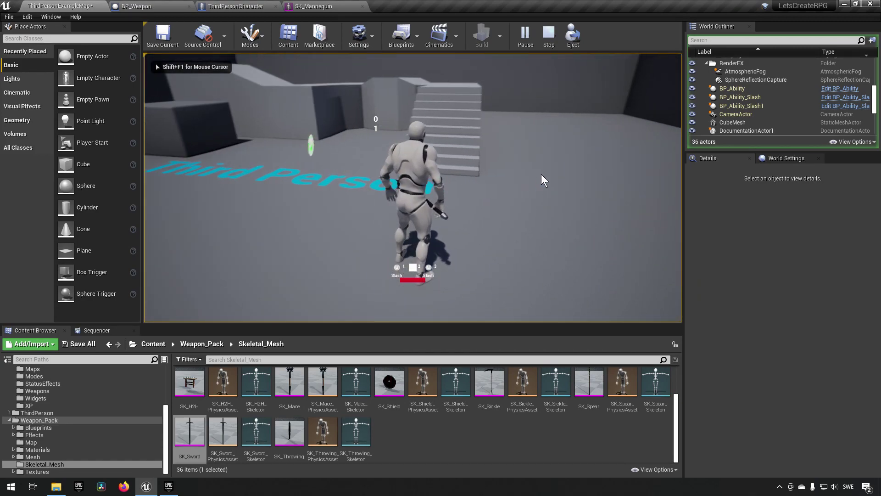
pyautogui.press('Escape')
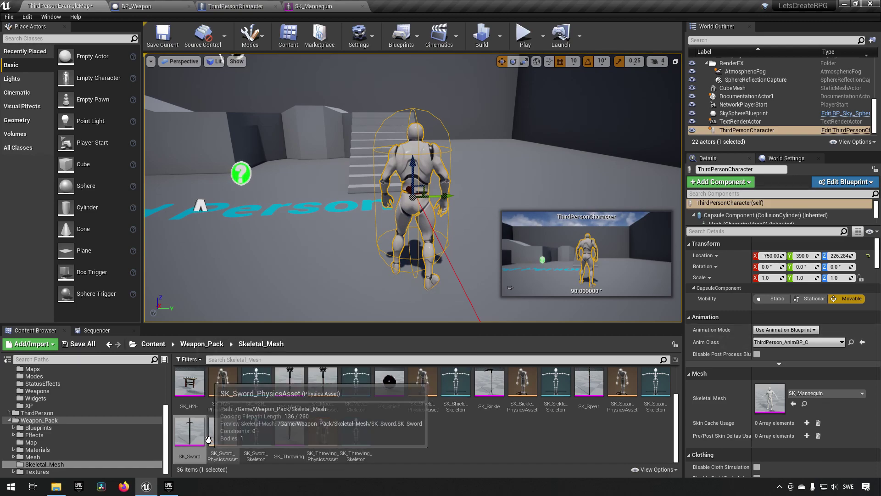
# In the RPG Weapons folder, create a child blueprint class from BP_Weapon
pyautogui.scroll(3, 61, 410)
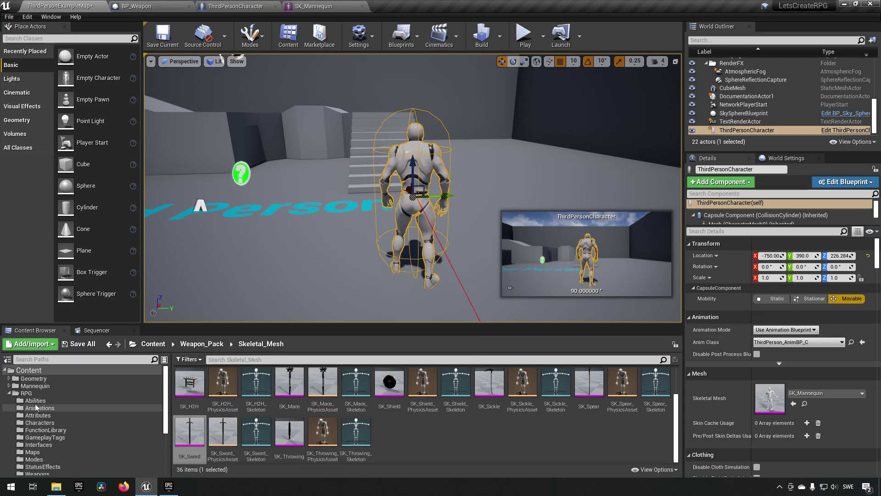
pyautogui.scroll(-3, 57, 422)
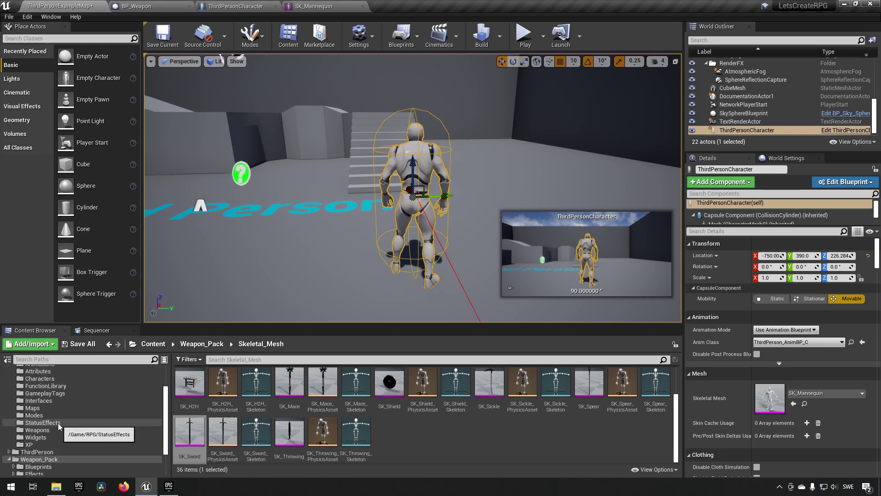
pyautogui.click(51, 431)
pyautogui.rightClick(184, 377)
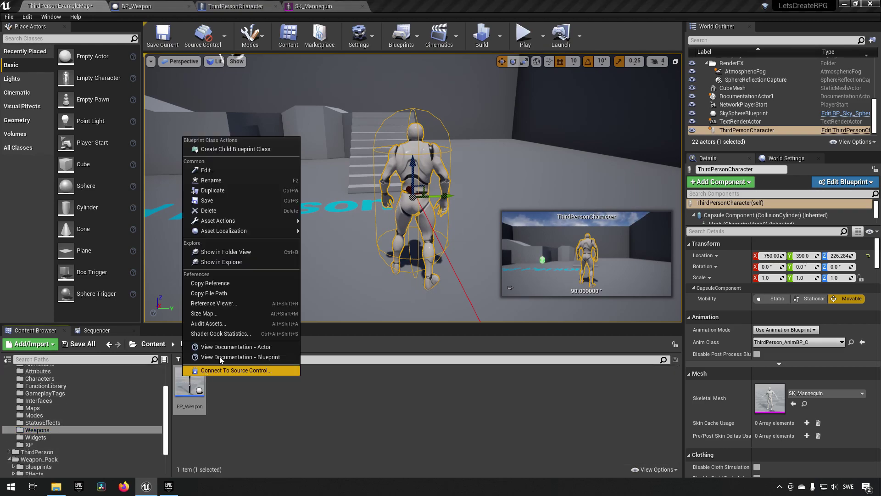
pyautogui.click(250, 151)
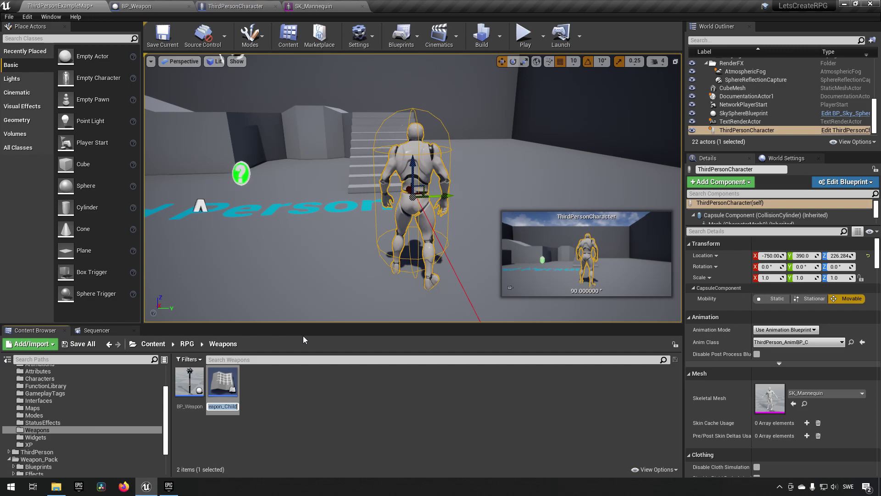
# Name the new child blueprint BP_Sword and open it
pyautogui.write('BP_Sword')
pyautogui.press('Return')
pyautogui.doubleClick(187, 384)
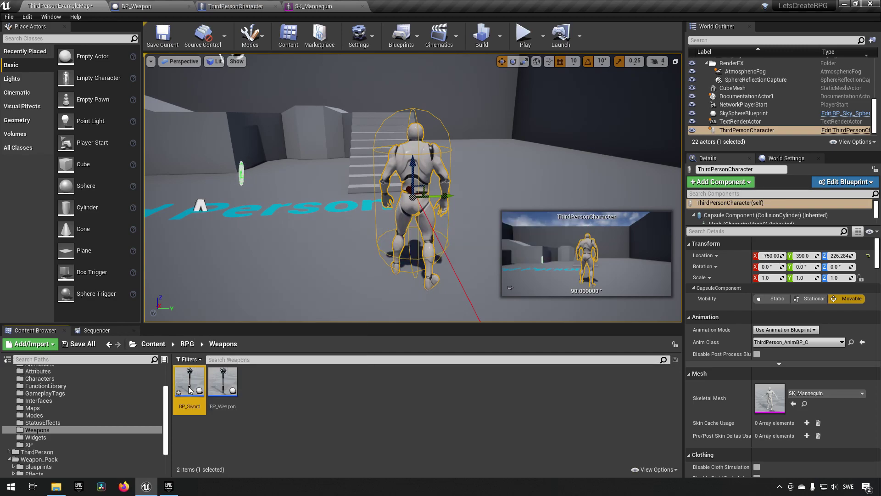
# Set the inherited SK_Weapon component's skeletal mesh to SK_Sword from Weapon_Pack
pyautogui.click(85, 76)
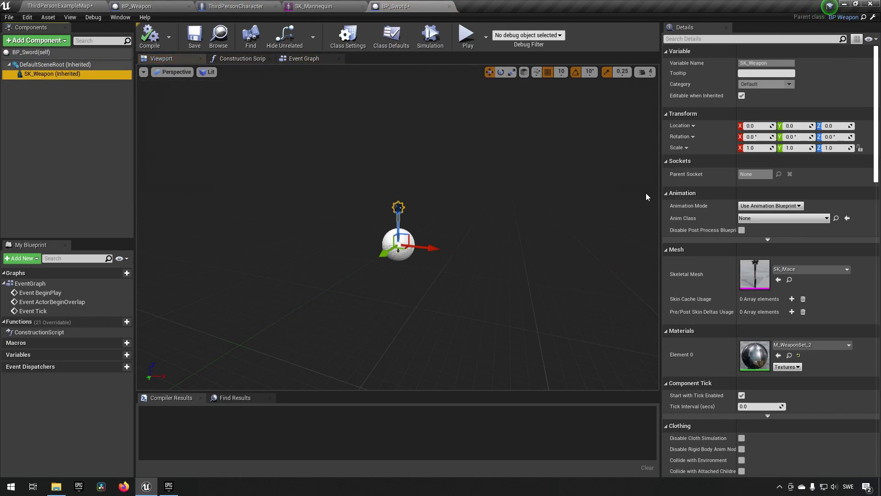
pyautogui.click(73, 6)
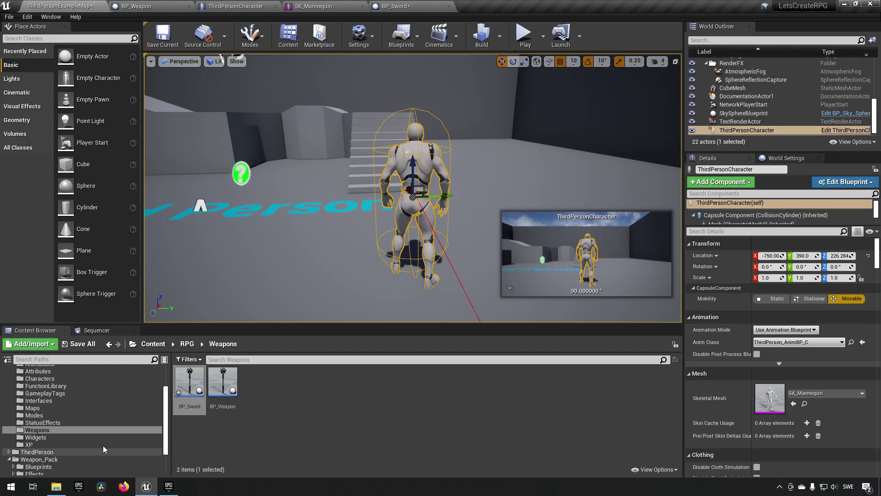
pyautogui.scroll(-3, 103, 446)
pyautogui.click(58, 464)
pyautogui.scroll(-2, 255, 448)
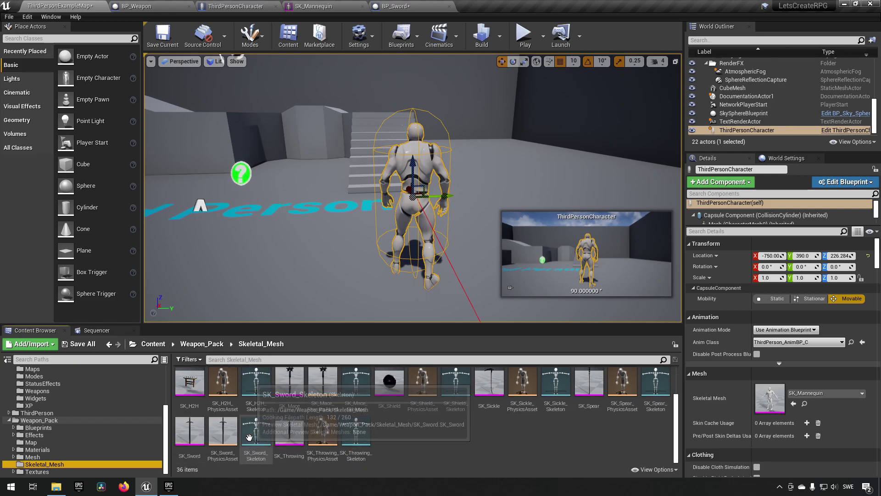
pyautogui.click(190, 432)
pyautogui.click(392, 6)
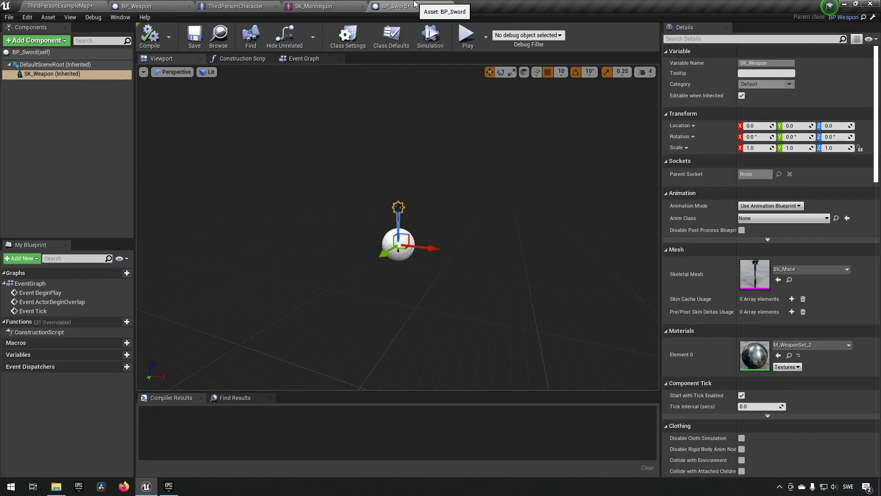
pyautogui.click(778, 280)
pyautogui.moveTo(472, 227)
pyautogui.mouseDown(button='right')
pyautogui.moveTo(481, 216)
pyautogui.moveTo(451, 200)
pyautogui.moveTo(481, 214)
pyautogui.mouseUp(button='right')
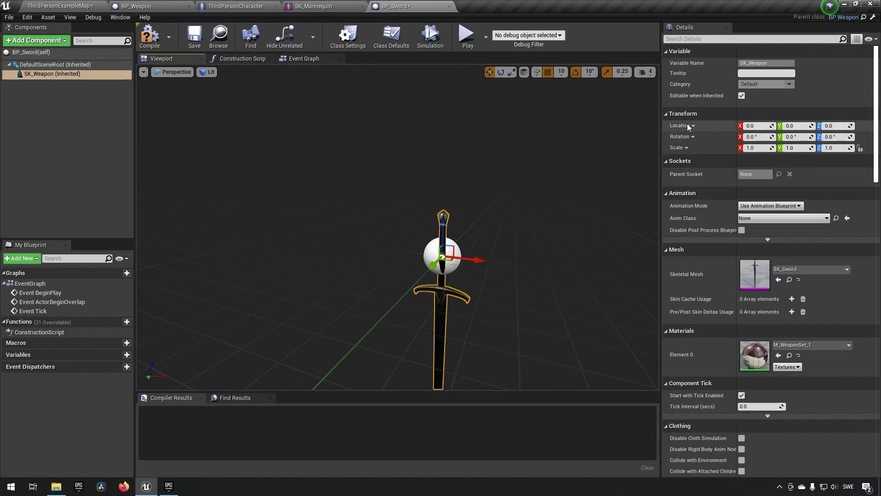
# Rotate the sword 180° on X and compile BP_Sword
pyautogui.click(757, 137)
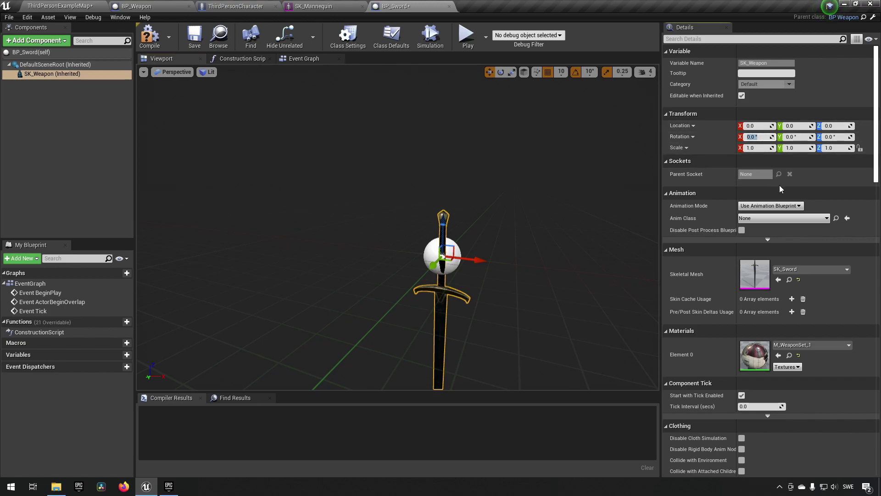
pyautogui.write('180')
pyautogui.press('Return')
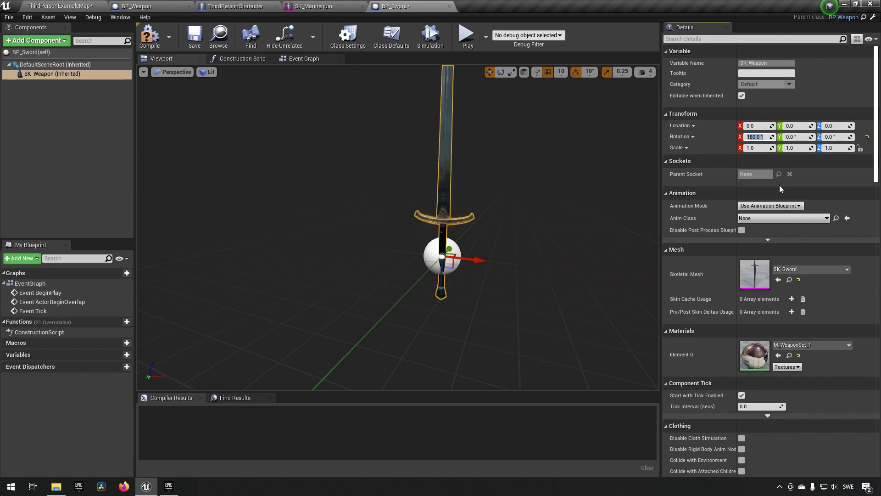
pyautogui.click(150, 36)
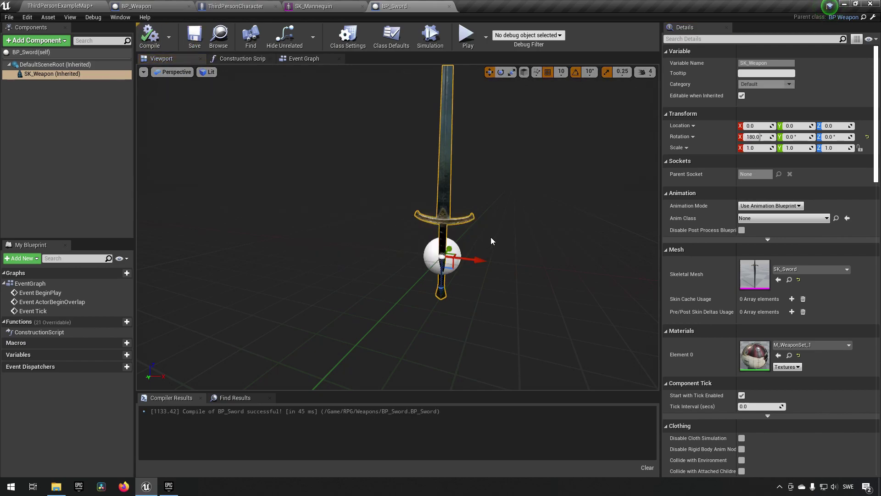
pyautogui.click(235, 6)
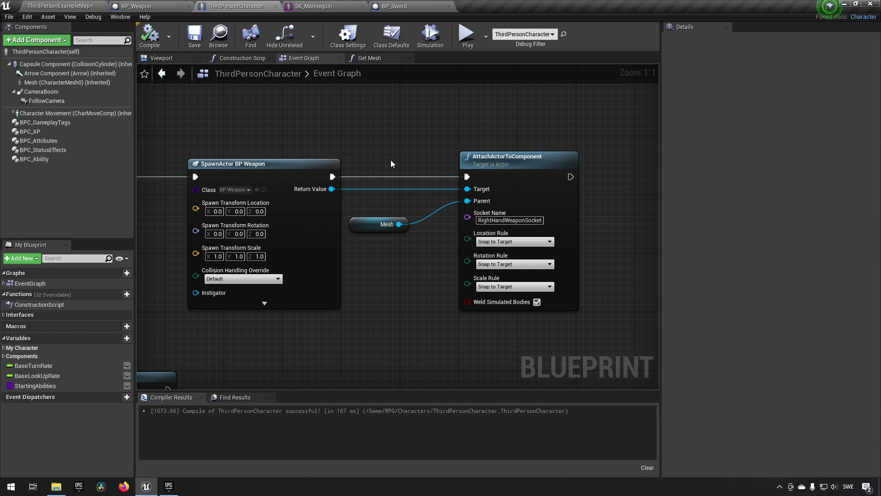
# Change the SpawnActor node's class from BP_Weapon to BP_Sword
pyautogui.moveTo(391, 164); pyautogui.dragTo(348, 200, button='right')
pyautogui.click(348, 200)
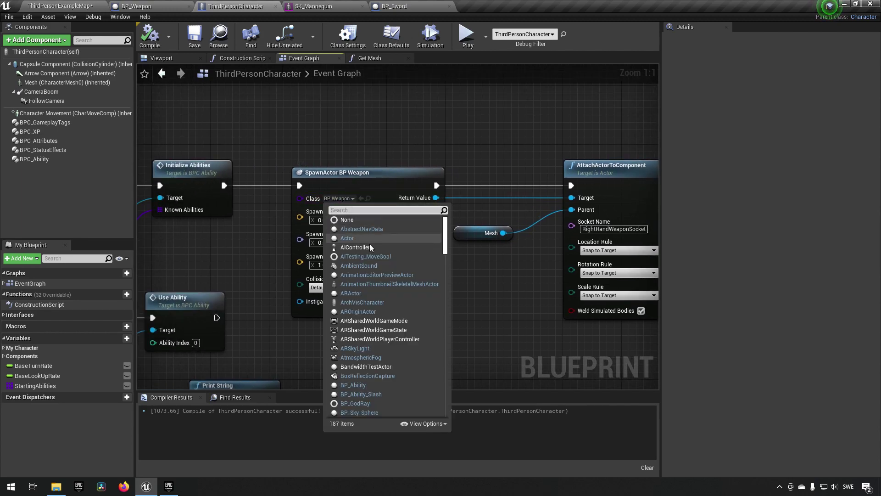
pyautogui.write('weapon')
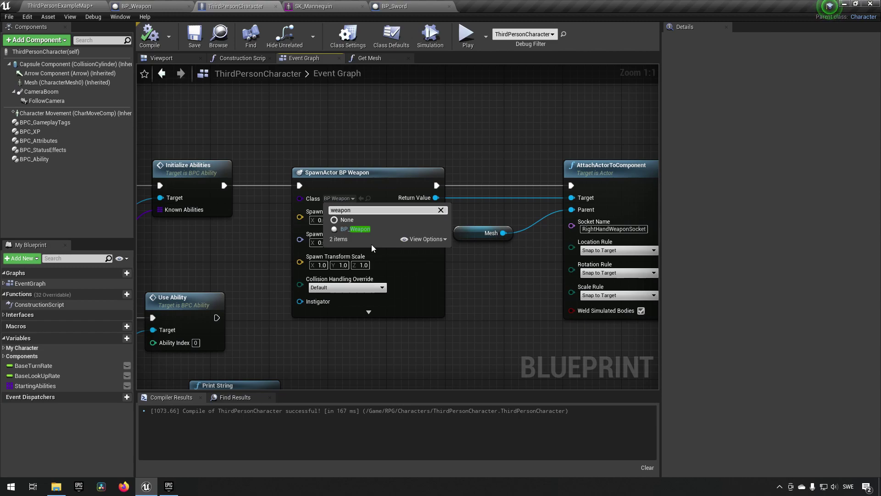
pyautogui.press('BackSpace')
pyautogui.press('BackSpace')
pyautogui.press('BackSpace')
pyautogui.press('BackSpace')
pyautogui.press('BackSpace')
pyautogui.press('BackSpace')
pyautogui.write('bp_sw')
pyautogui.click(375, 230)
# Save the character blueprint and play the level to test the sword
pyautogui.click(194, 36)
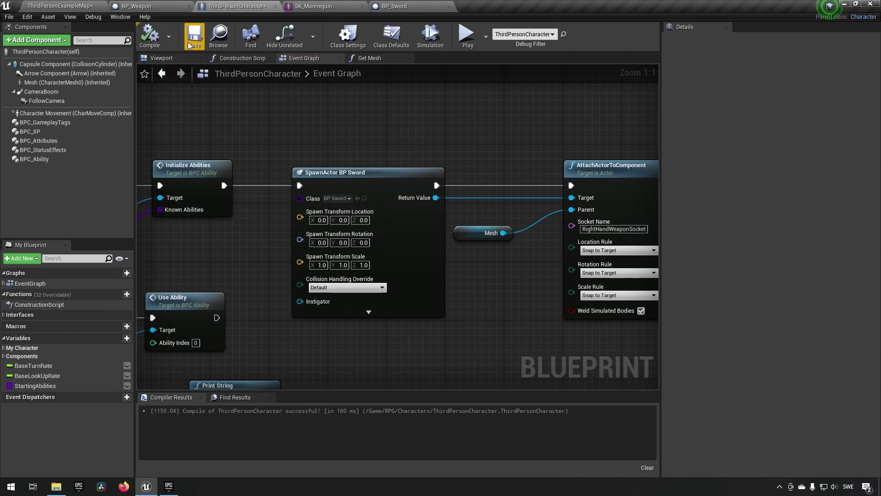
pyautogui.click(60, 6)
pyautogui.click(524, 37)
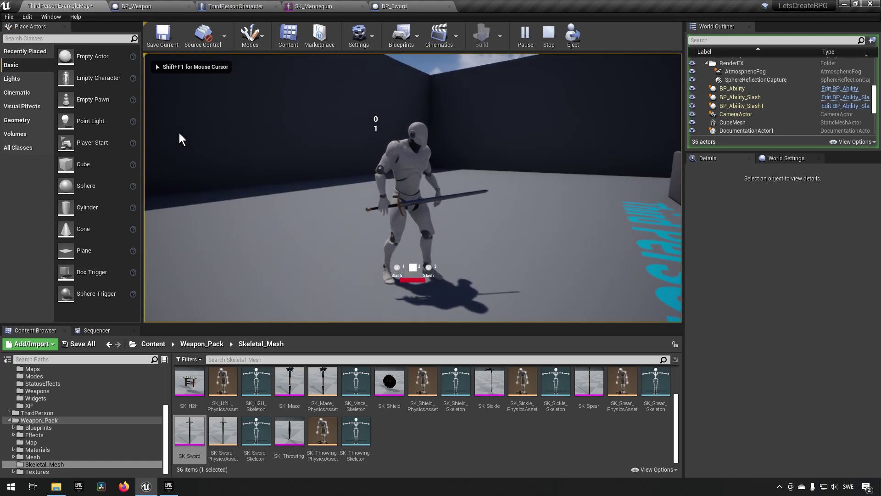
# Check the sword in the running game, stop play, inspect BP_Sword's preview, and return to the level editor
pyautogui.click(183, 138)
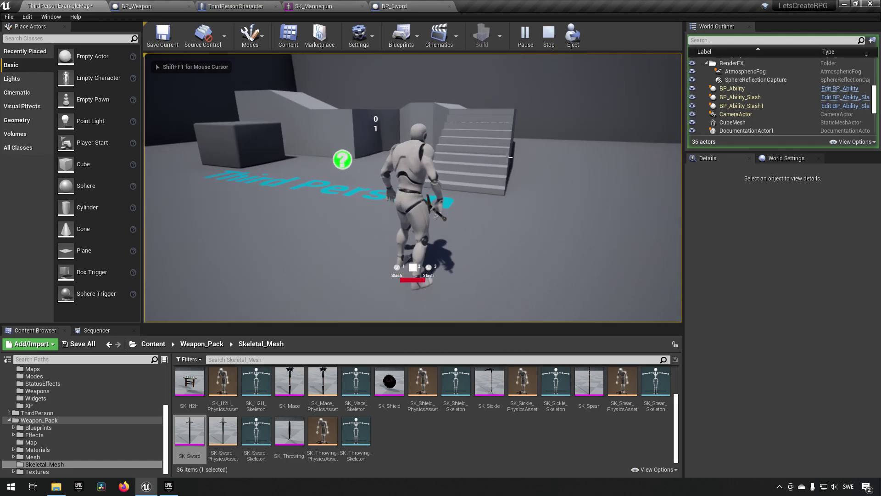
pyautogui.press('Escape')
pyautogui.click(394, 6)
pyautogui.moveTo(446, 188); pyautogui.dragTo(551, 232)
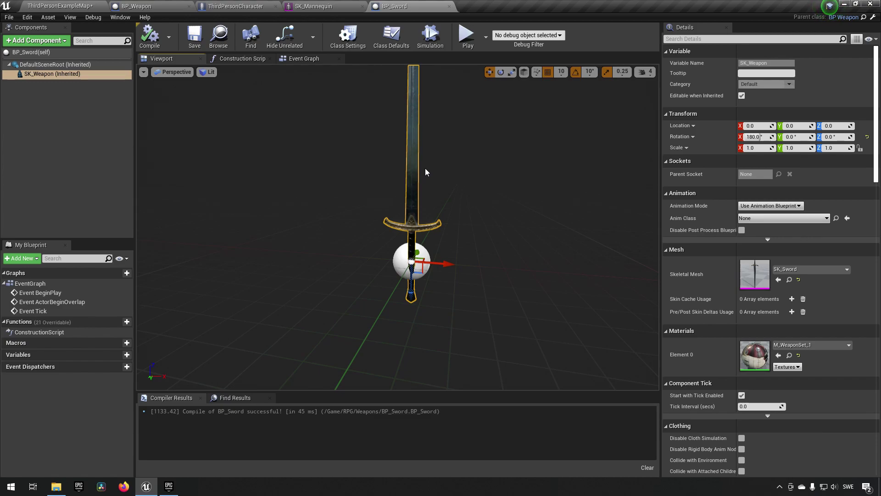
pyautogui.click(70, 5)
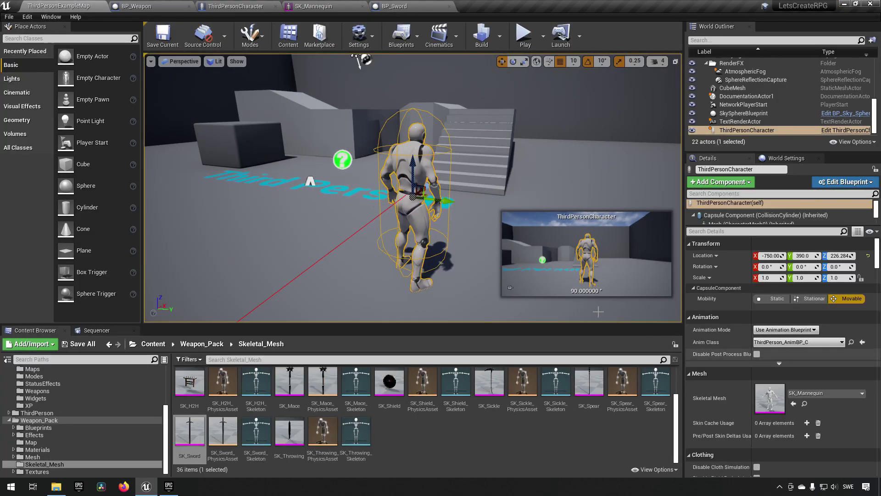
# Add a custom event named EquipWeapon to the ThirdPersonCharacter event graph
pyautogui.click(236, 6)
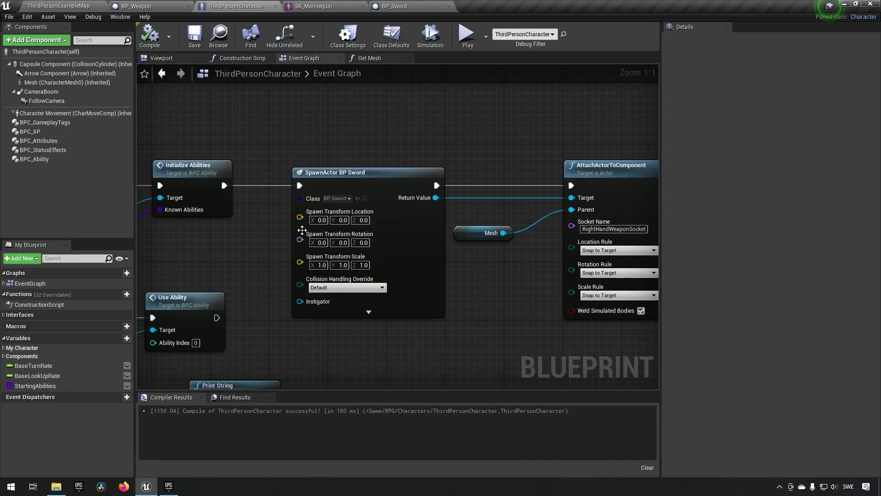
pyautogui.moveTo(375, 131); pyautogui.dragTo(362, 173, button='right')
pyautogui.scroll(-1, 358, 151)
pyautogui.scroll(-1, 434, 165)
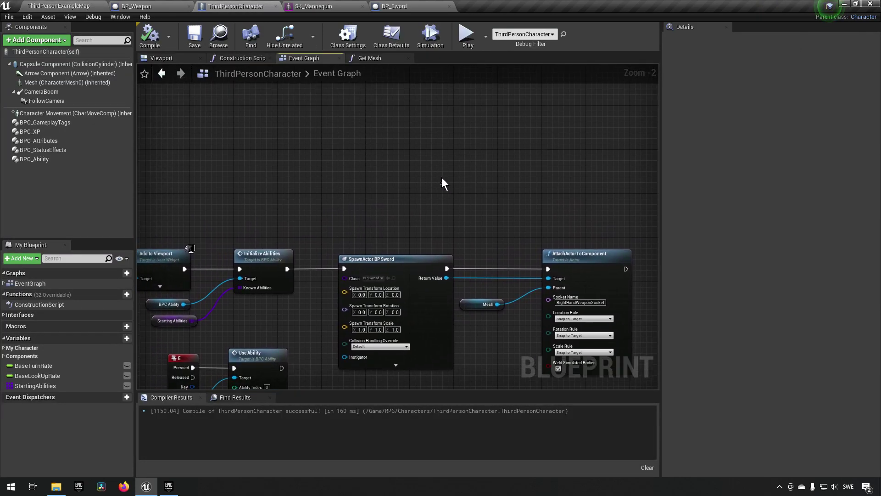
pyautogui.rightClick(343, 148)
pyautogui.write('cus')
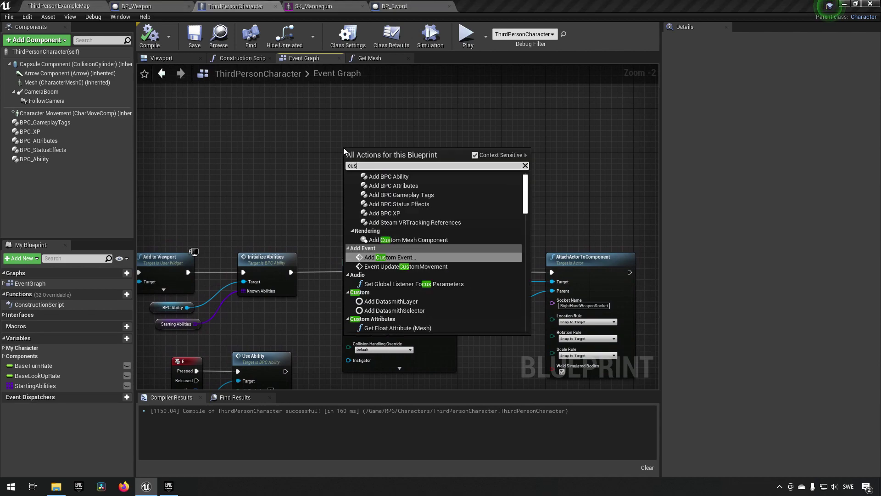
pyautogui.write('tom event')
pyautogui.press('Return')
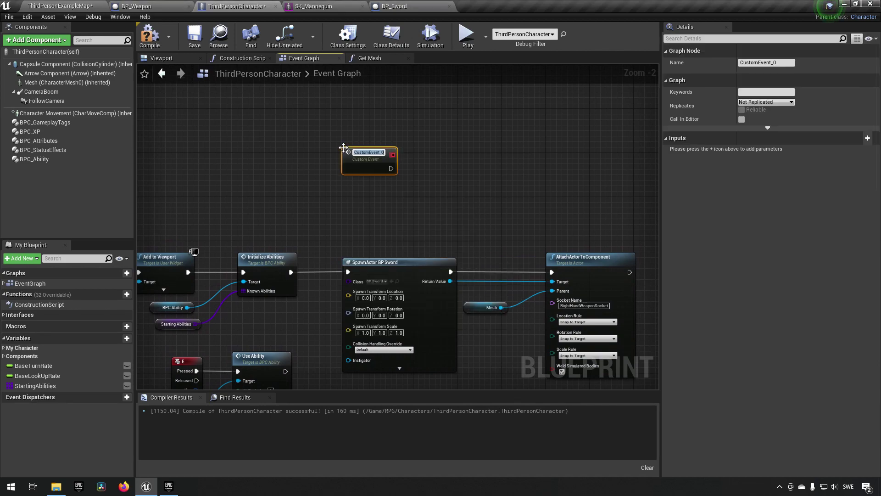
pyautogui.write('Eq')
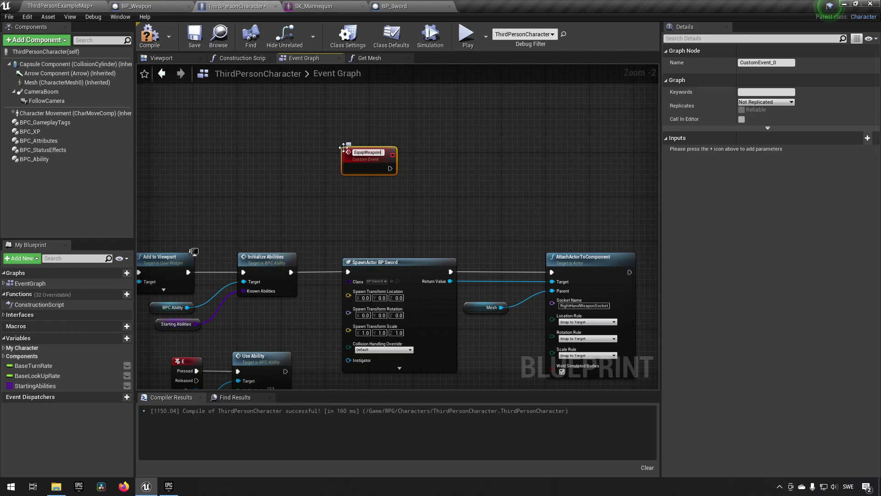
pyautogui.write('uipWeapon')
pyautogui.press('Return')
# Give EquipWeapon a BP Weapon input named WeaponClass and save the blueprint
pyautogui.scroll(-1, 343, 148)
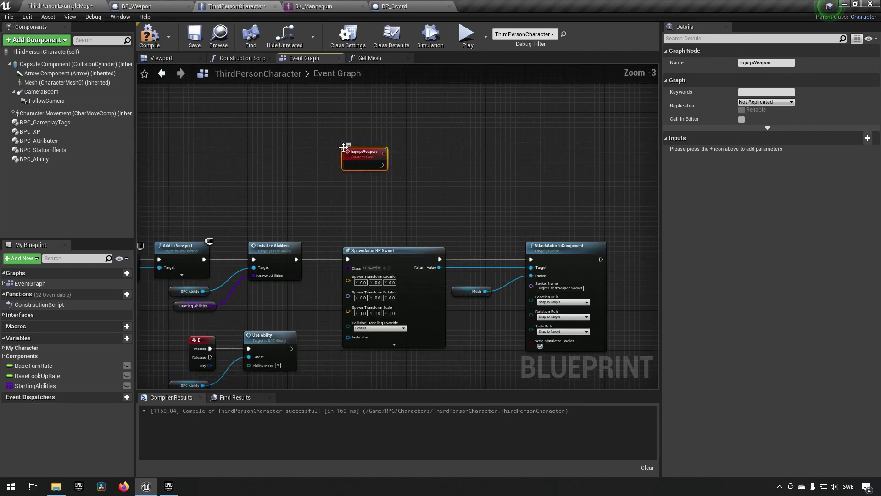
pyautogui.scroll(1, 370, 173)
pyautogui.scroll(1, 371, 186)
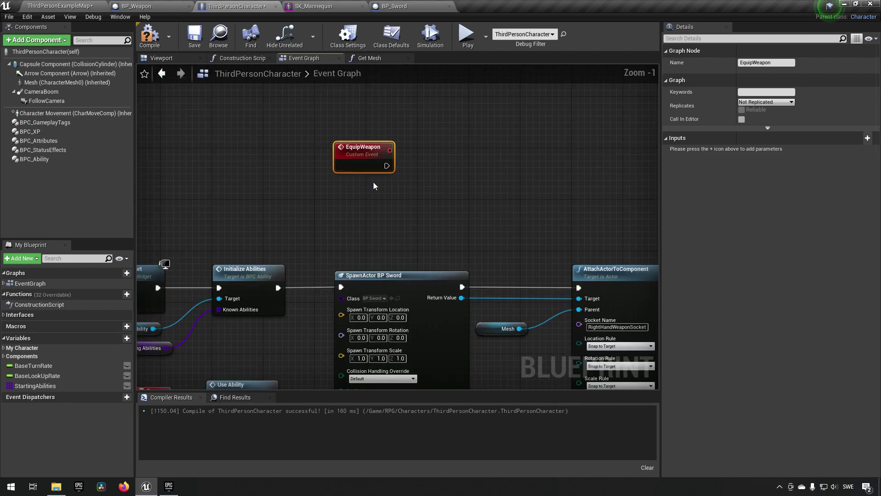
pyautogui.click(867, 137)
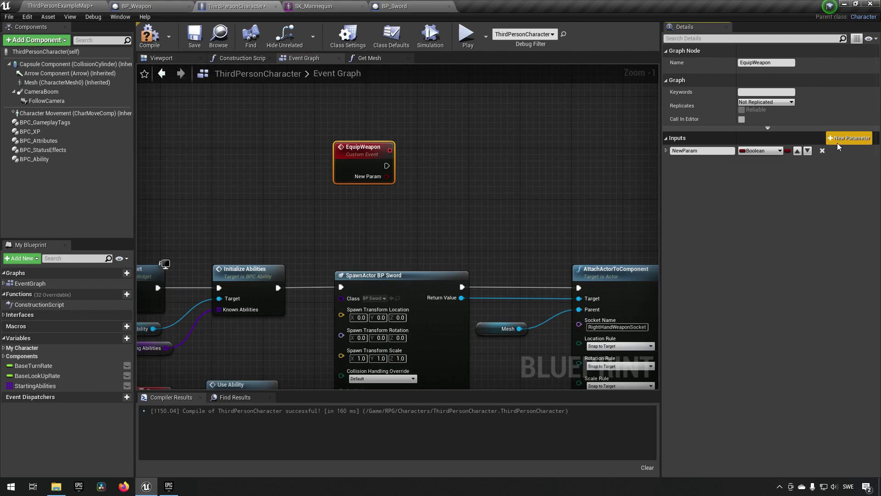
pyautogui.click(768, 153)
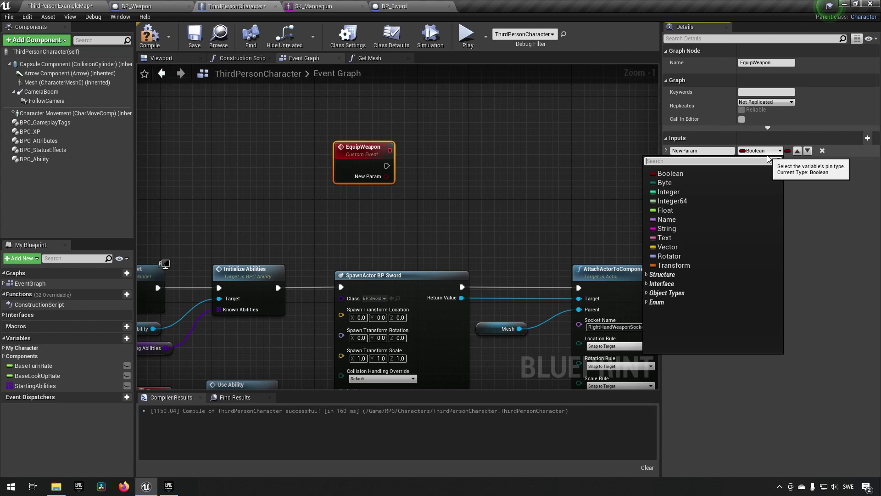
pyautogui.write('bp_weapon')
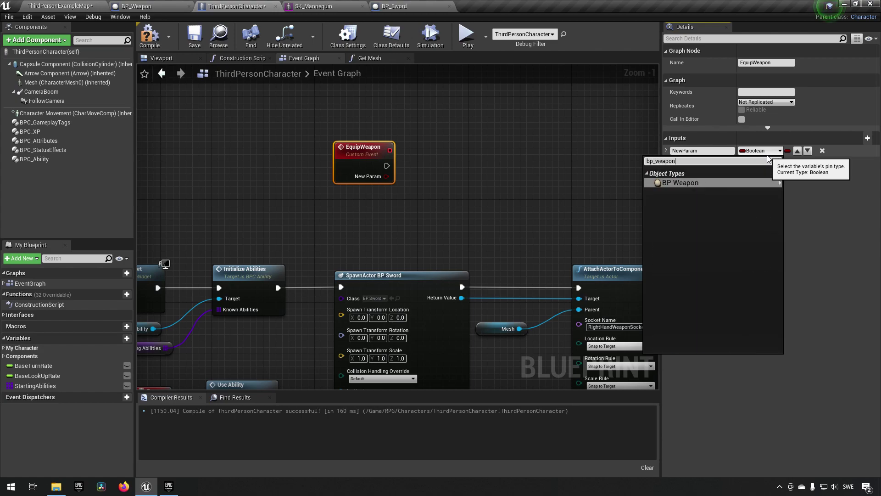
pyautogui.moveTo(776, 183)
pyautogui.click(803, 185)
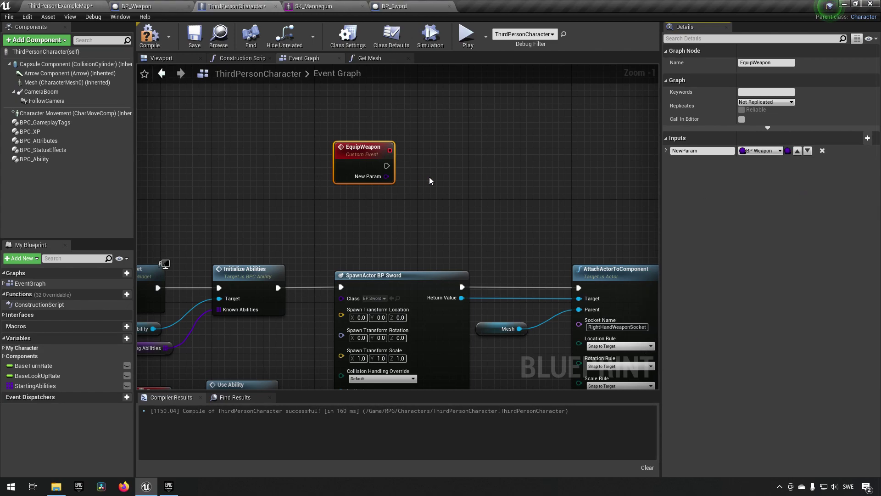
pyautogui.click(682, 150)
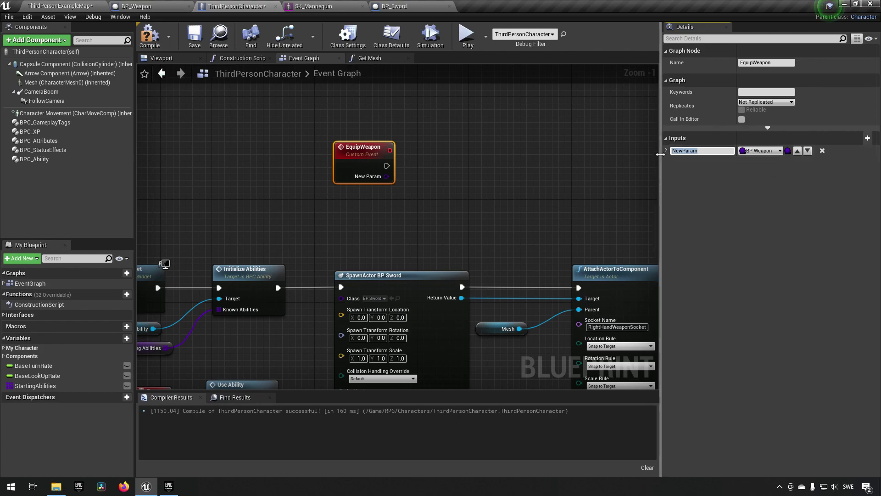
pyautogui.write('WeaponClass')
pyautogui.press('Return')
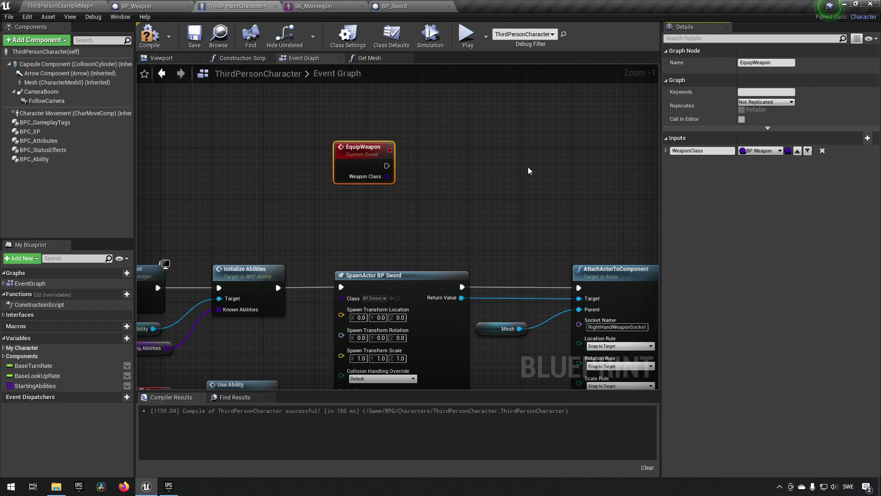
pyautogui.click(190, 40)
# Move the SpawnActor node beside EquipWeapon and connect Weapon Class to its Class pin
pyautogui.moveTo(464, 191)
pyautogui.mouseDown(button='right')
pyautogui.moveTo(477, 159)
pyautogui.moveTo(474, 179)
pyautogui.mouseUp(button='right')
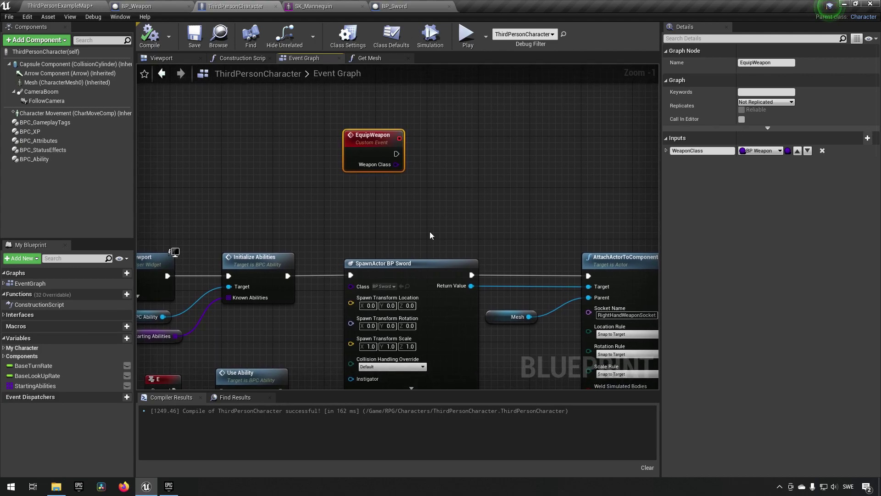
pyautogui.click(408, 263)
pyautogui.moveTo(407, 262); pyautogui.dragTo(481, 144)
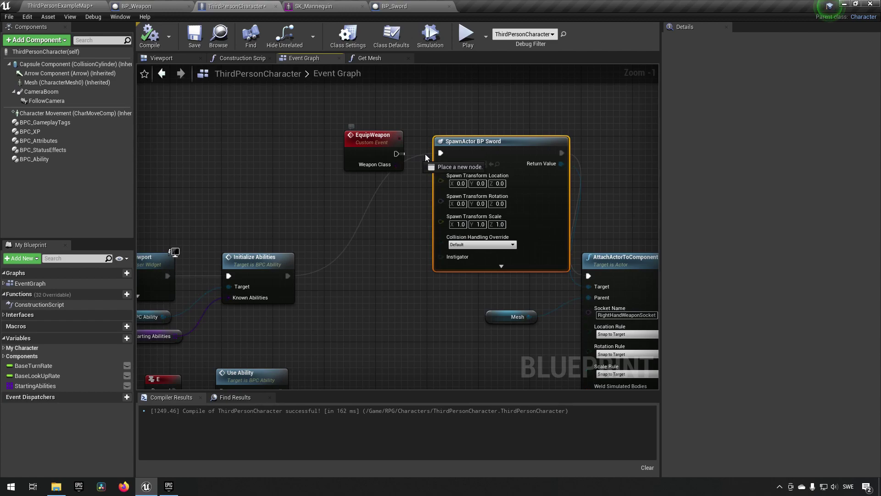
pyautogui.moveTo(396, 165); pyautogui.dragTo(444, 164)
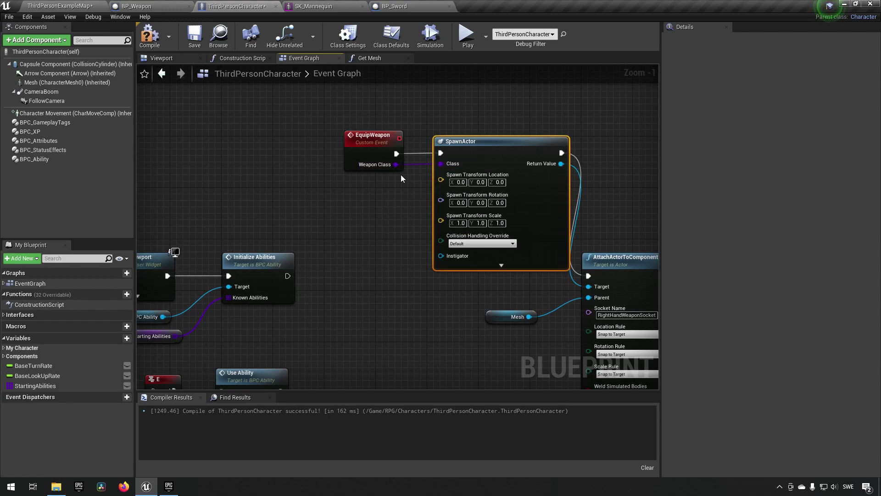
# Reveal SpawnActor's advanced Owner pin and select the EquipWeapon event node
pyautogui.click(377, 158)
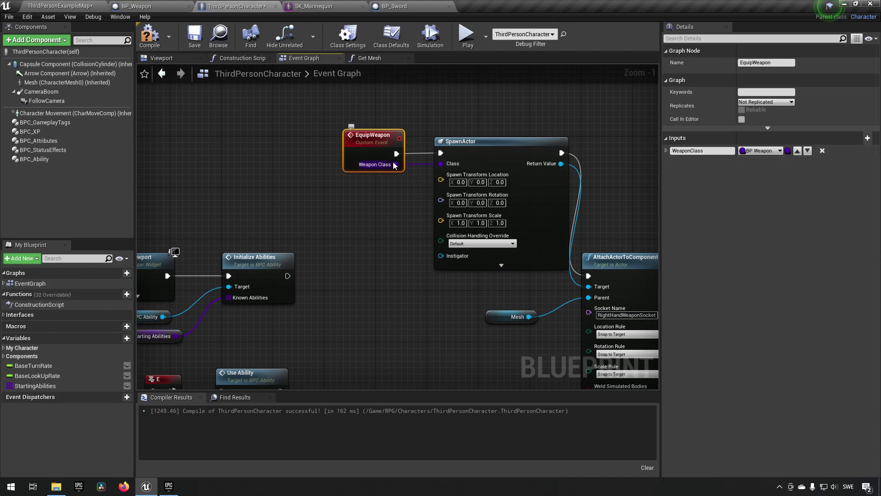
pyautogui.click(484, 152)
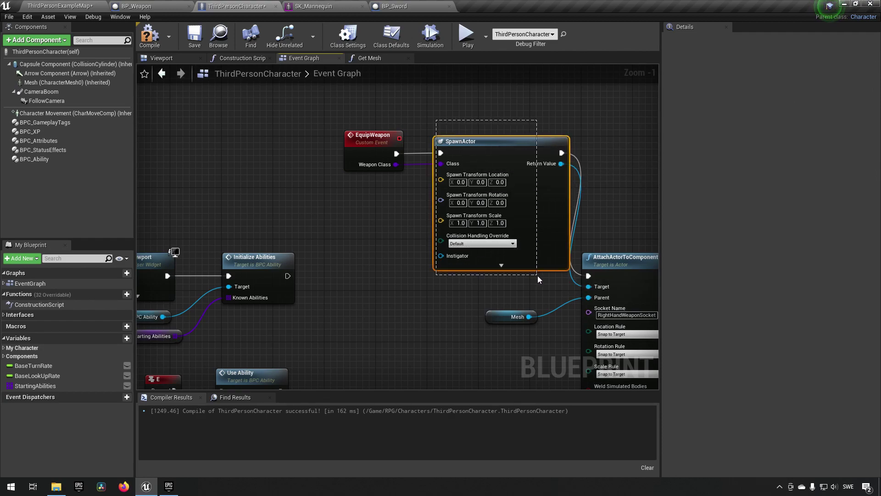
pyautogui.click(511, 265)
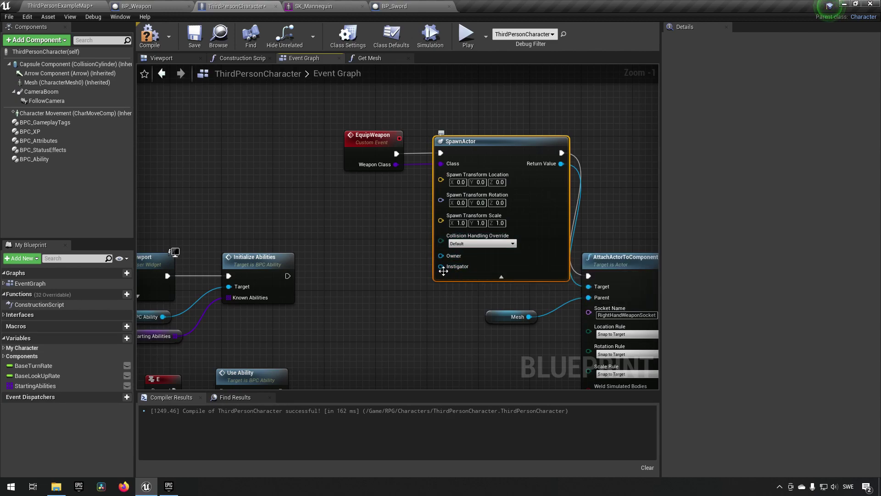
pyautogui.click(373, 142)
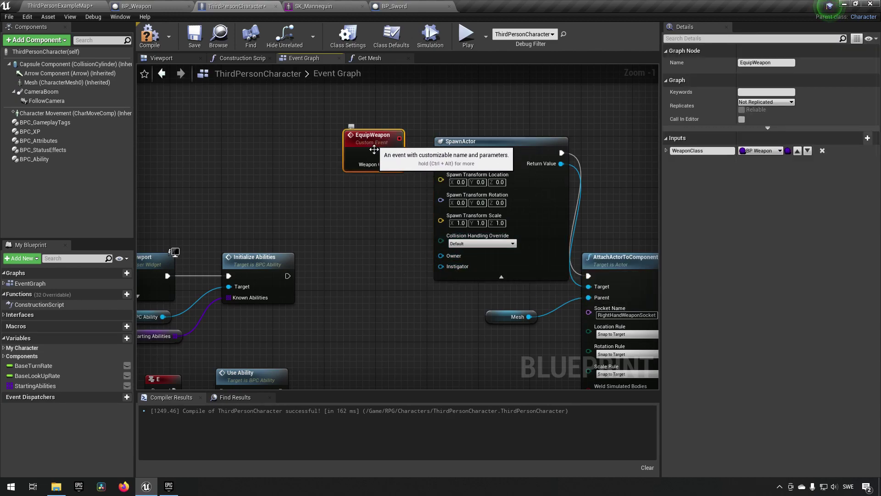
pyautogui.moveTo(315, 109); pyautogui.dragTo(417, 188)
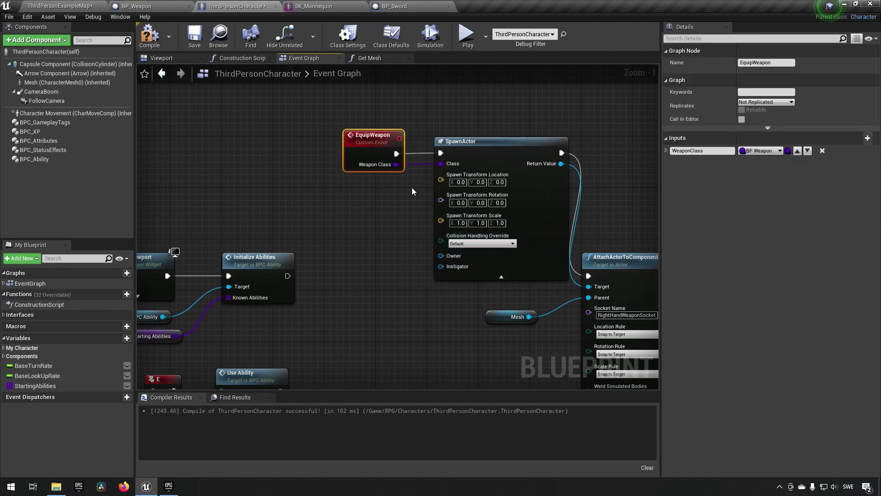